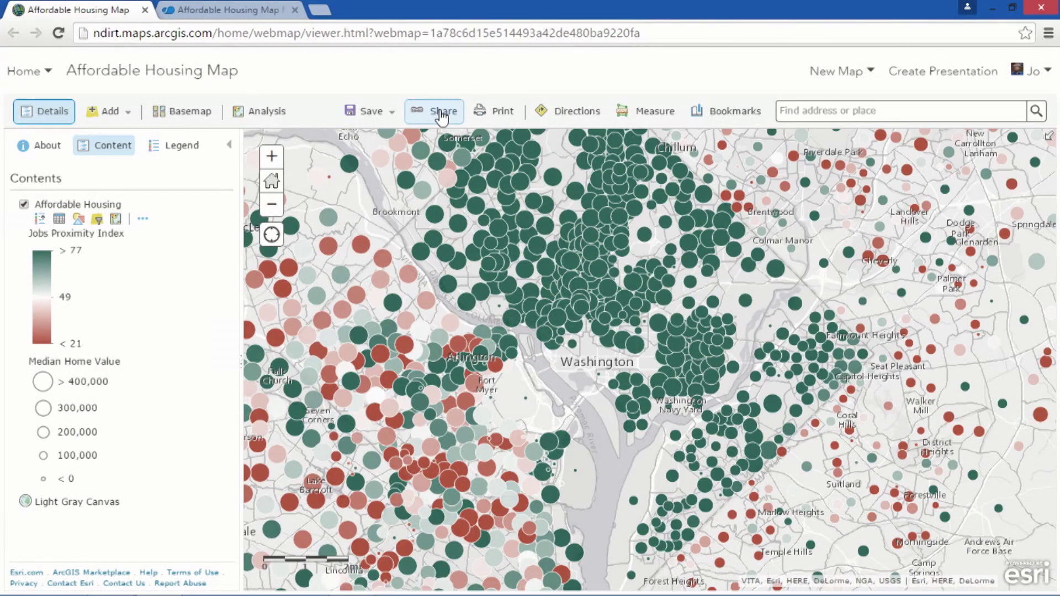
Create a Web AppBuilder web app titled Affordable Housing Map from the shared map.
{"action": "left_click", "coordinate": [441, 113]}
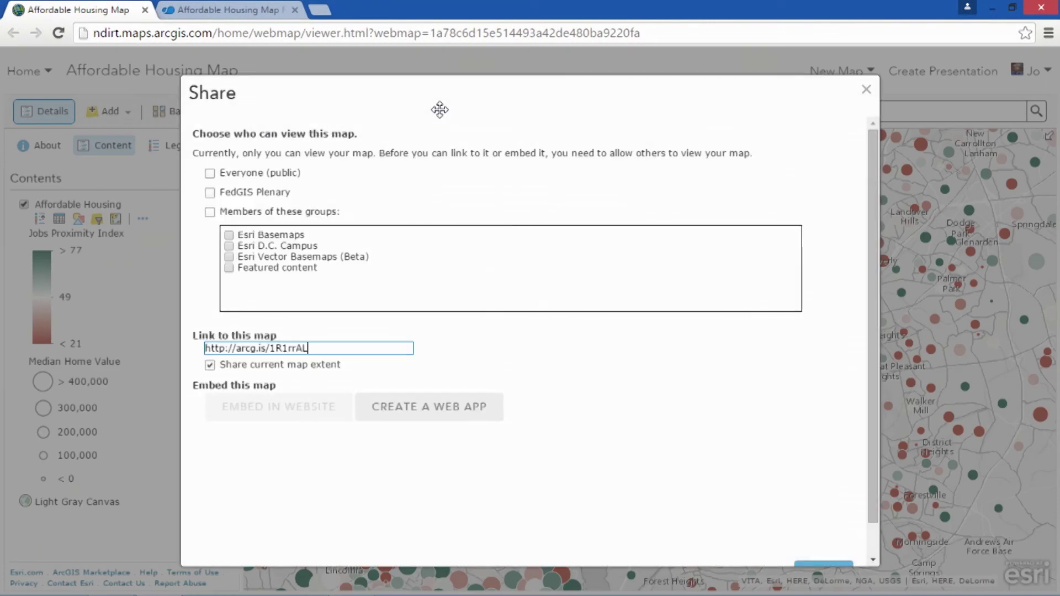
{"action": "left_click", "coordinate": [436, 409]}
{"action": "left_click", "coordinate": [416, 133]}
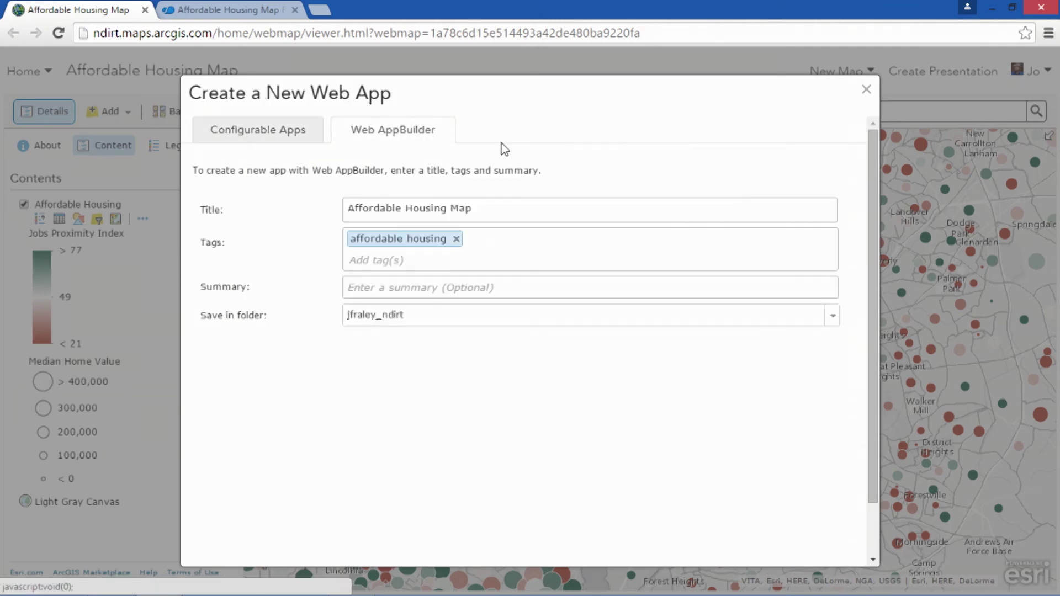
{"action": "left_click_drag", "start_coordinate": [870, 210], "coordinate": [873, 299]}
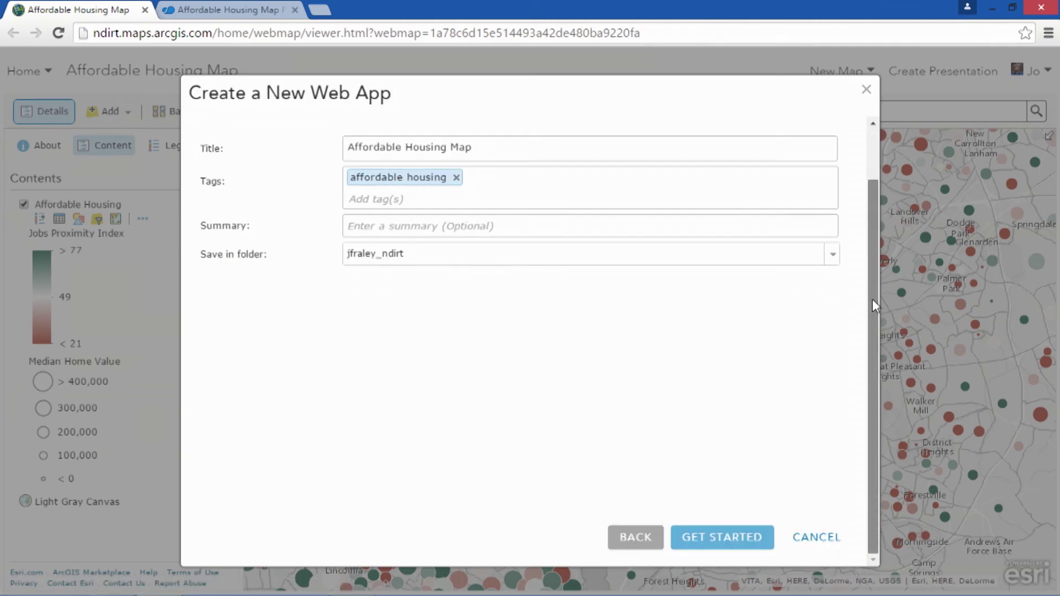
{"action": "left_click", "coordinate": [733, 545]}
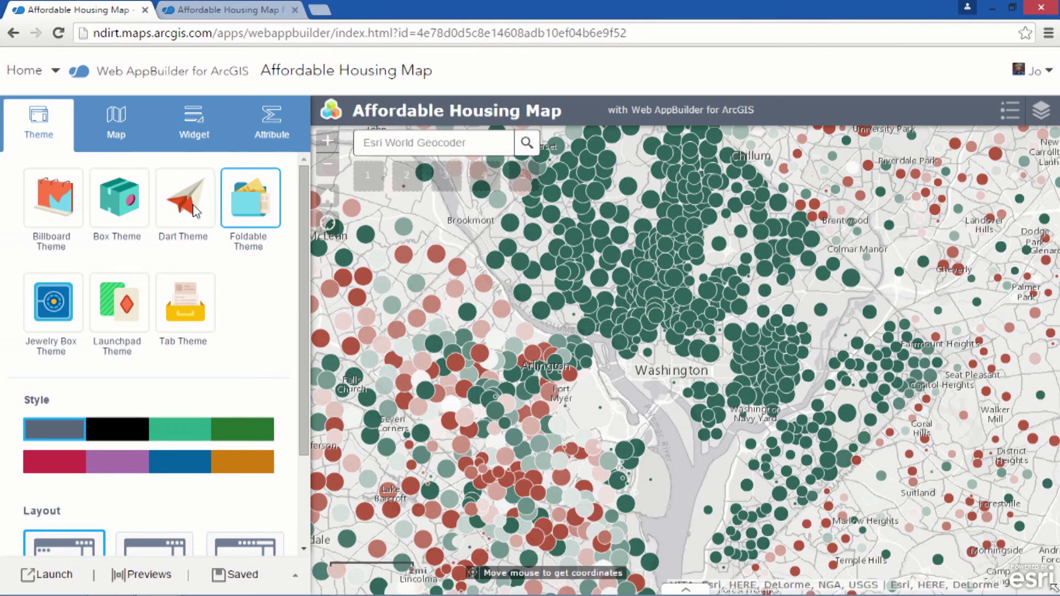
Apply the Dart Theme in its grey style and show the Dart controller's widgets.
{"action": "left_click", "coordinate": [193, 208]}
{"action": "left_click", "coordinate": [188, 468]}
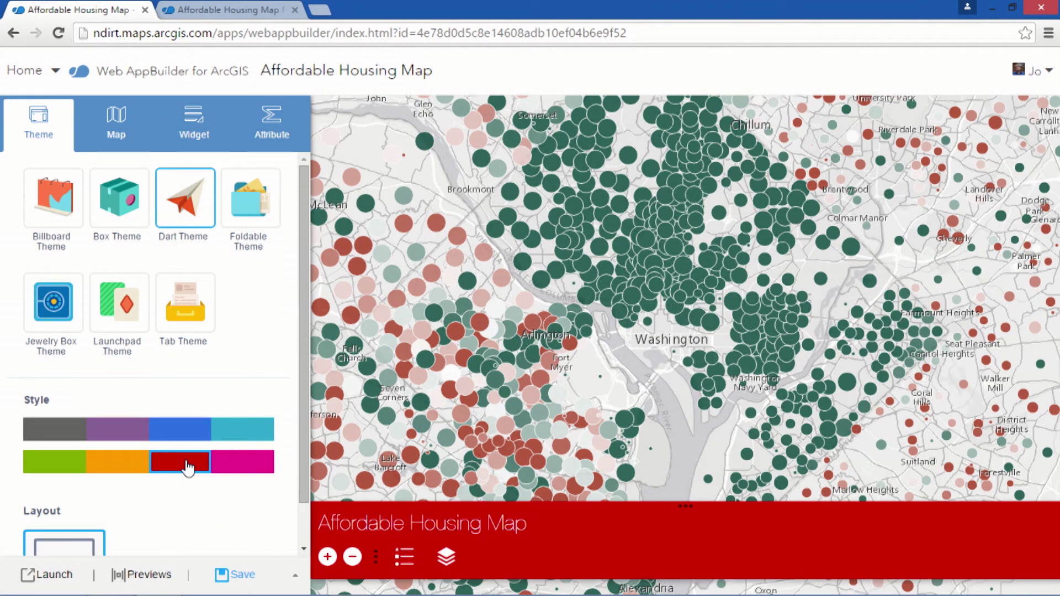
{"action": "left_click", "coordinate": [71, 436]}
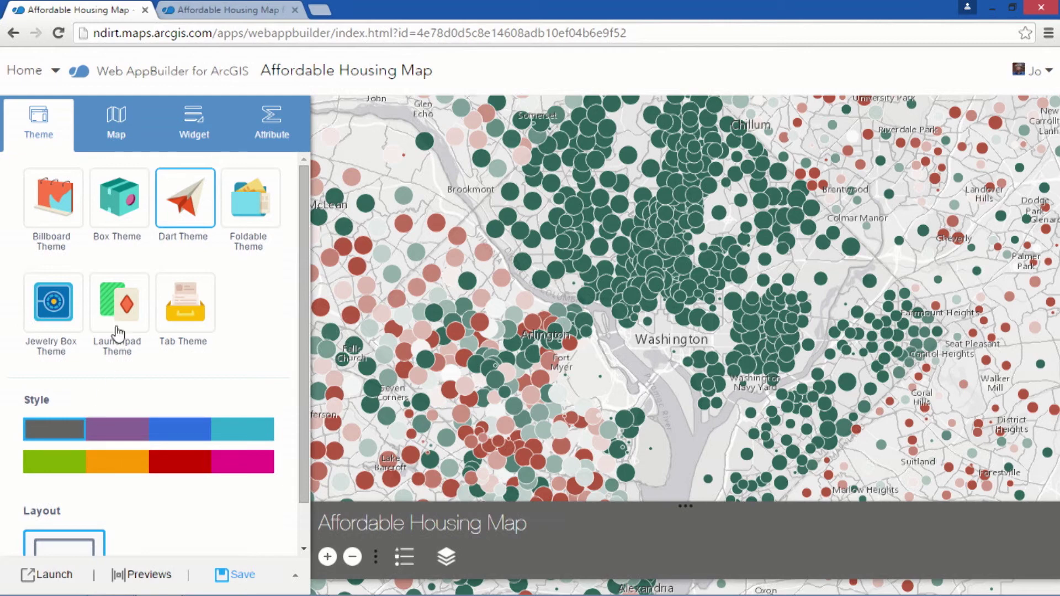
{"action": "left_click", "coordinate": [188, 131]}
{"action": "left_click", "coordinate": [138, 194]}
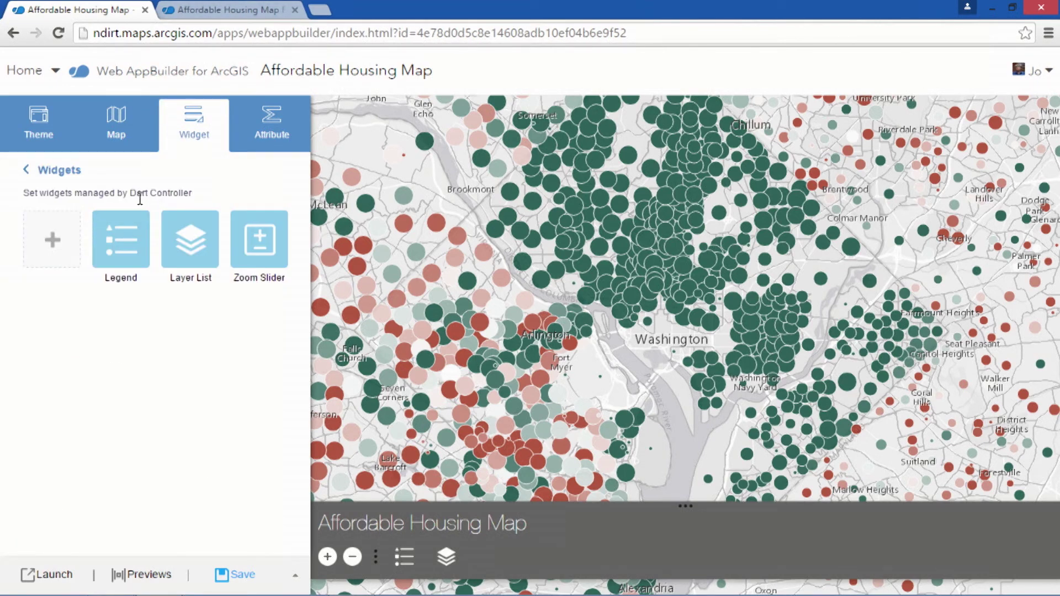
Add a Search widget using the Esri World Geocoder to the Dart controller.
{"action": "left_click", "coordinate": [54, 241]}
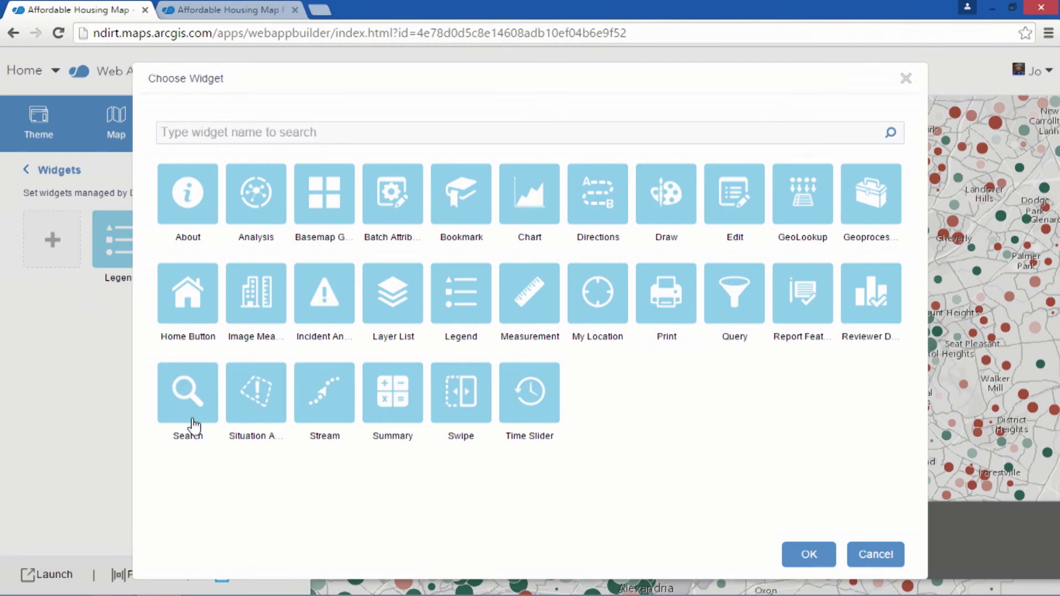
{"action": "left_click", "coordinate": [802, 565]}
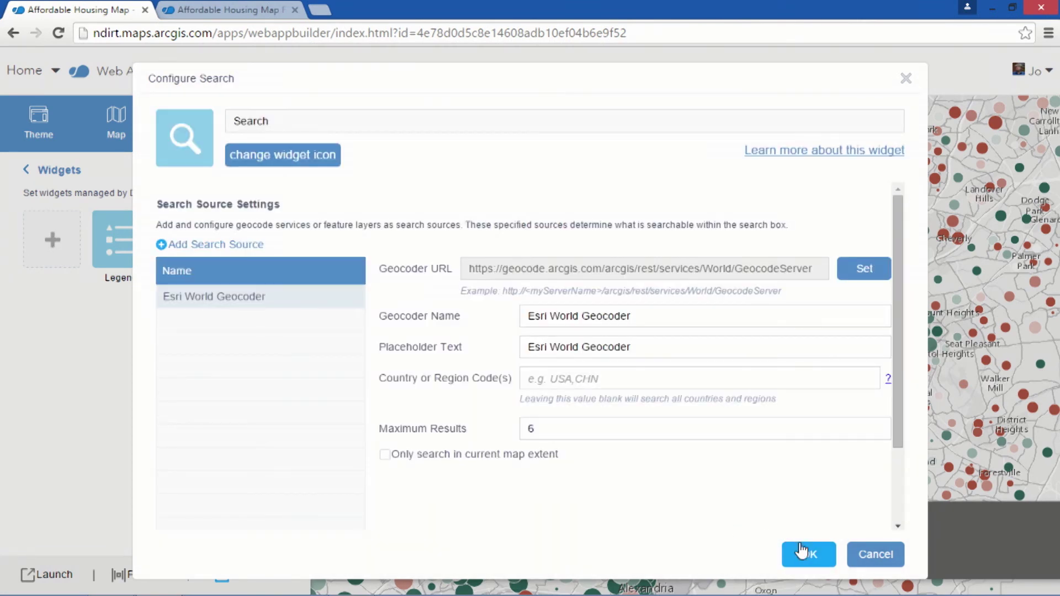
{"action": "left_click", "coordinate": [807, 554]}
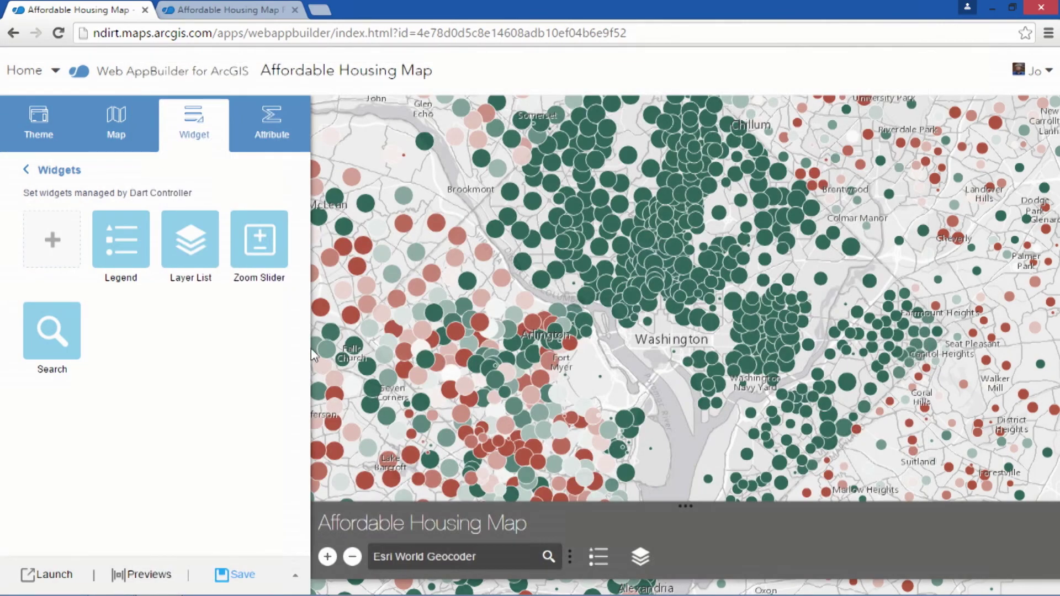
{"action": "left_click", "coordinate": [104, 246]}
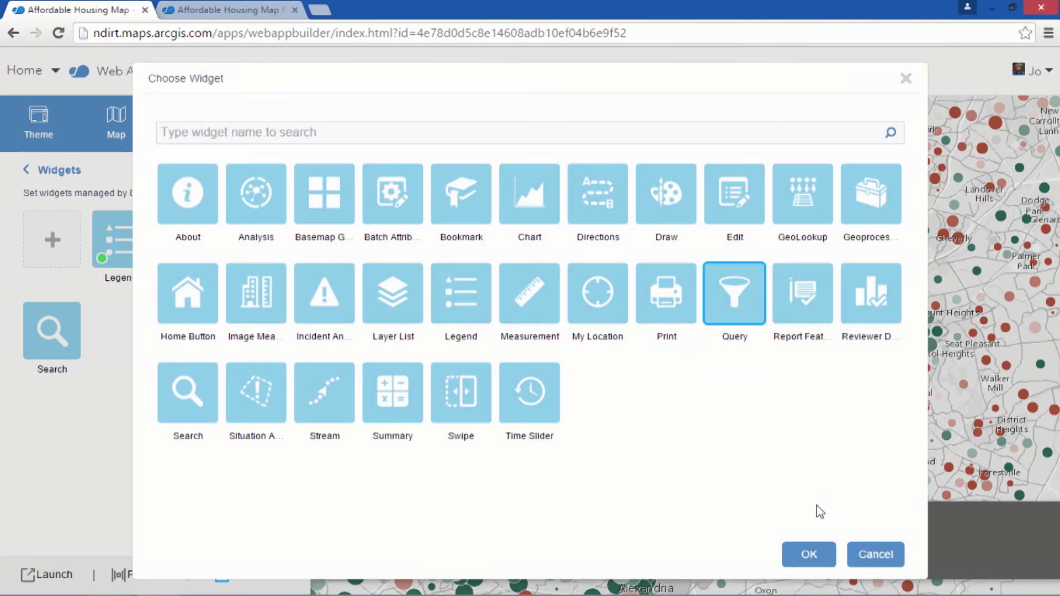
Add a Query widget with a new task on the Affordable Housing layer.
{"action": "left_click", "coordinate": [806, 554]}
{"action": "left_click", "coordinate": [322, 193]}
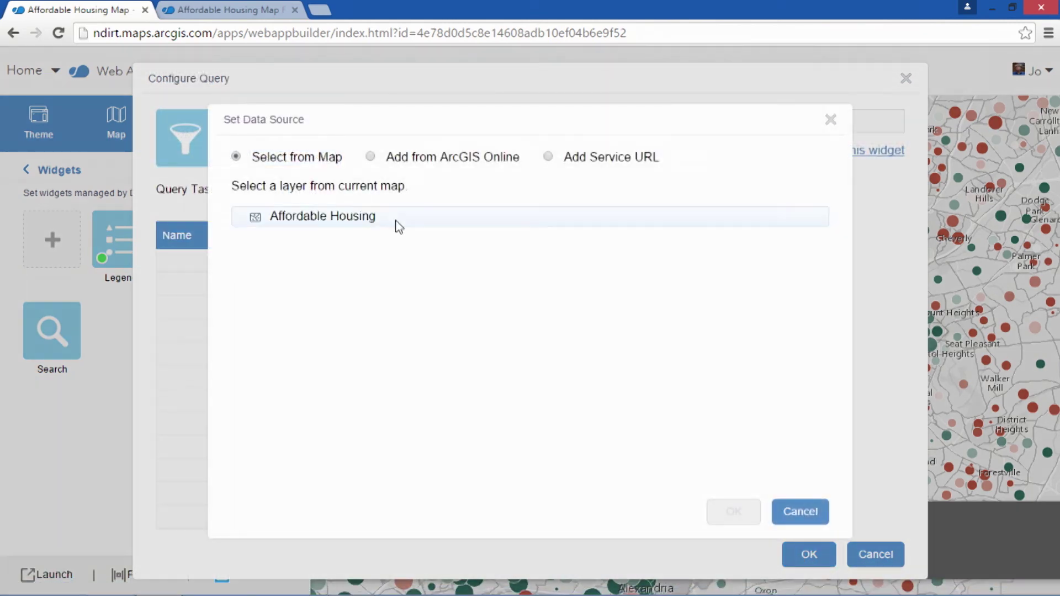
{"action": "left_click", "coordinate": [355, 217]}
{"action": "left_click", "coordinate": [728, 510]}
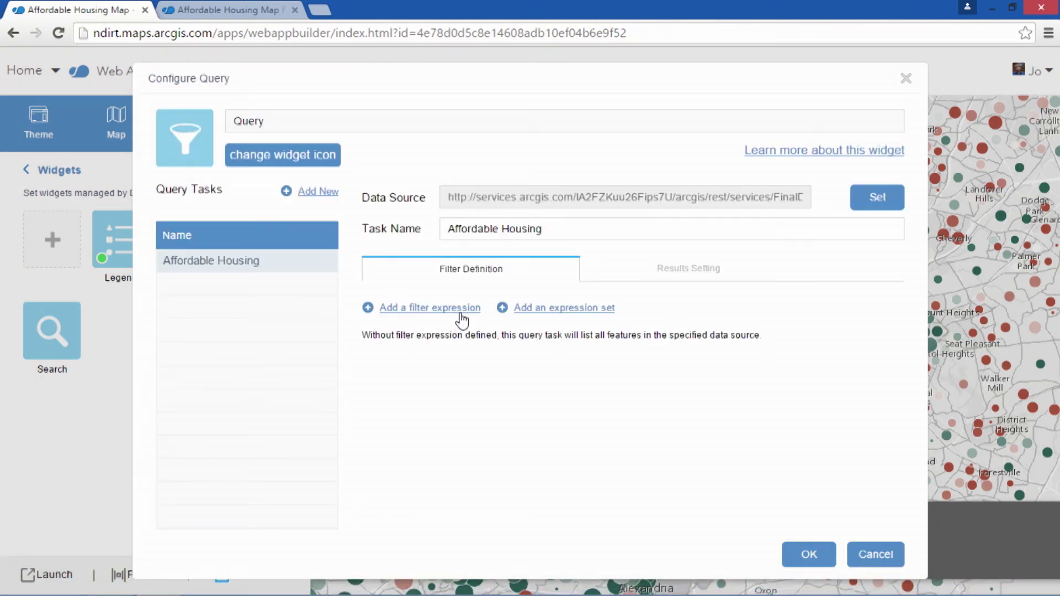
Filter on Median Home Value is less than a user-entered value, showing MEDVAL_FY in results.
{"action": "left_click", "coordinate": [461, 313]}
{"action": "left_click", "coordinate": [508, 348]}
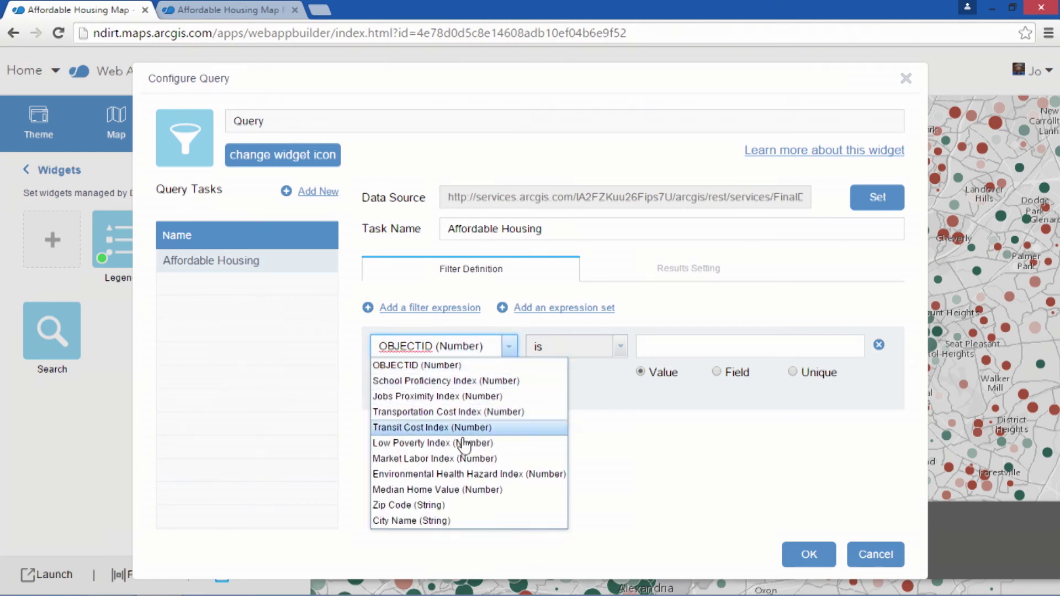
{"action": "left_click", "coordinate": [452, 489]}
{"action": "left_click", "coordinate": [619, 351]}
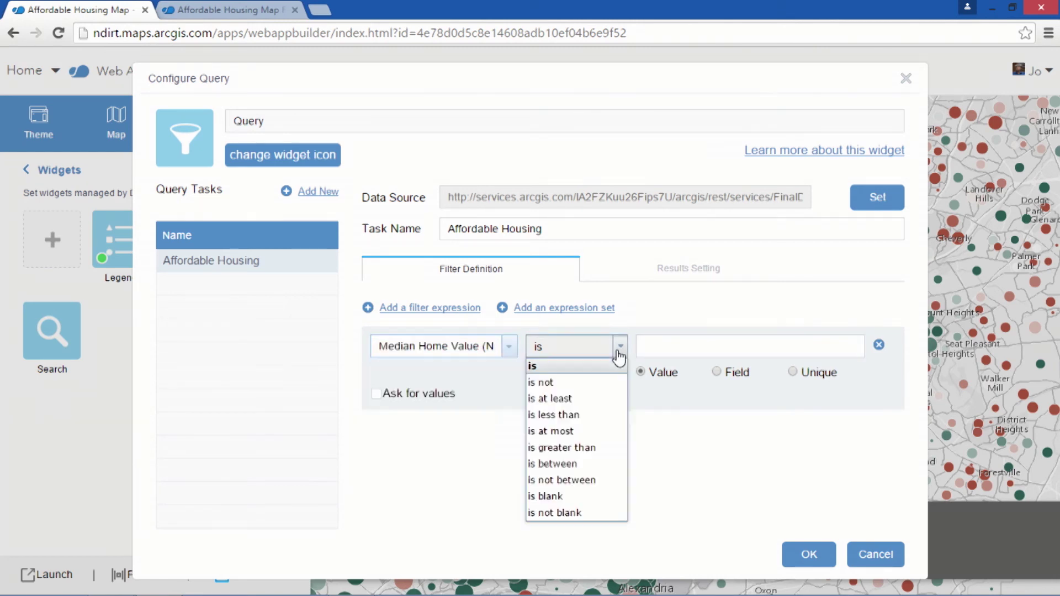
{"action": "left_click", "coordinate": [584, 430]}
{"action": "left_click", "coordinate": [610, 353]}
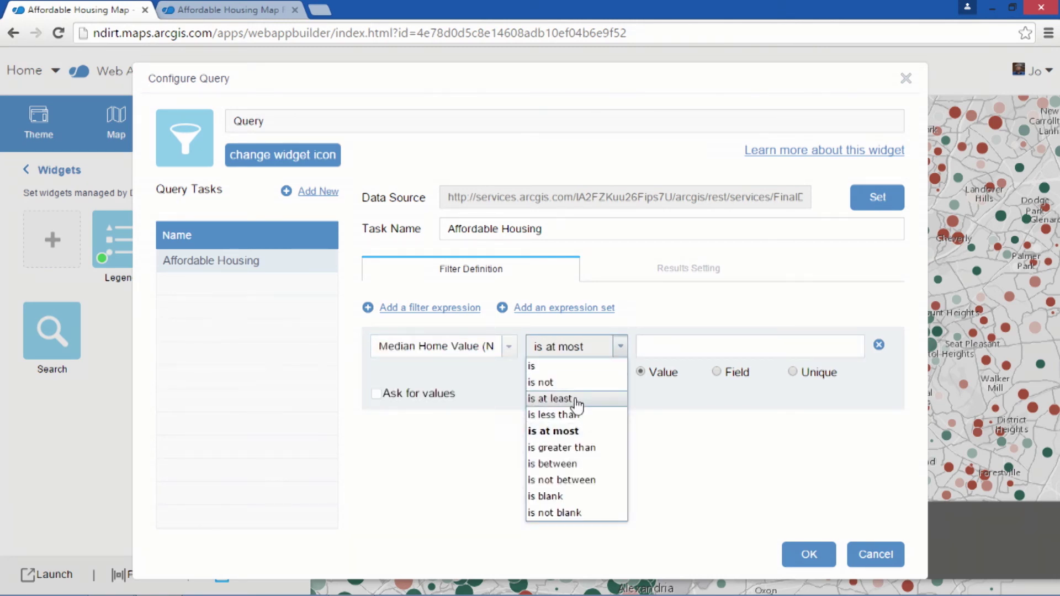
{"action": "left_click", "coordinate": [576, 415]}
{"action": "left_click", "coordinate": [375, 399]}
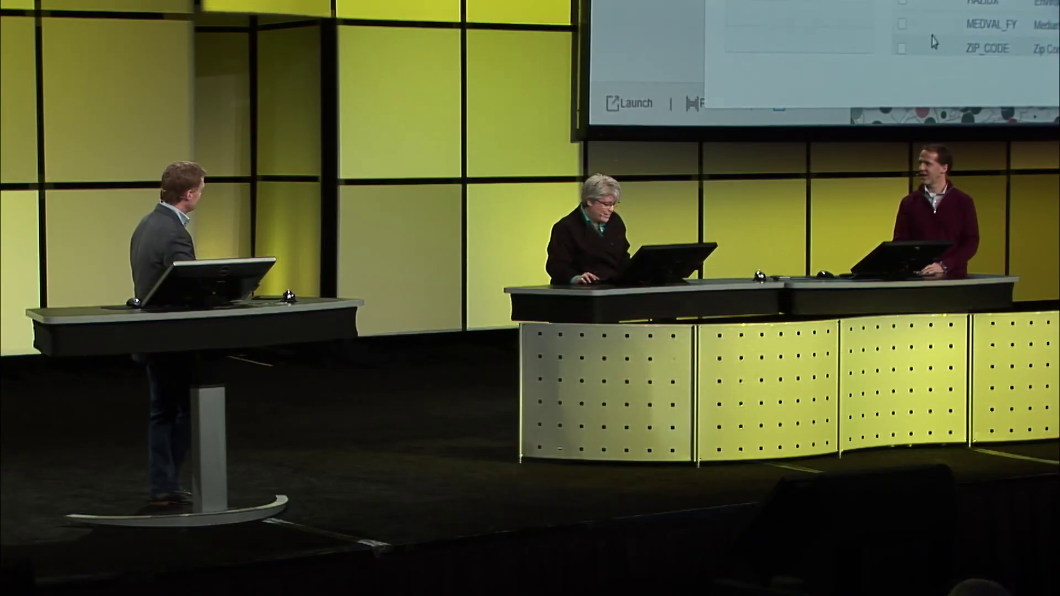
{"action": "left_click", "coordinate": [374, 500]}
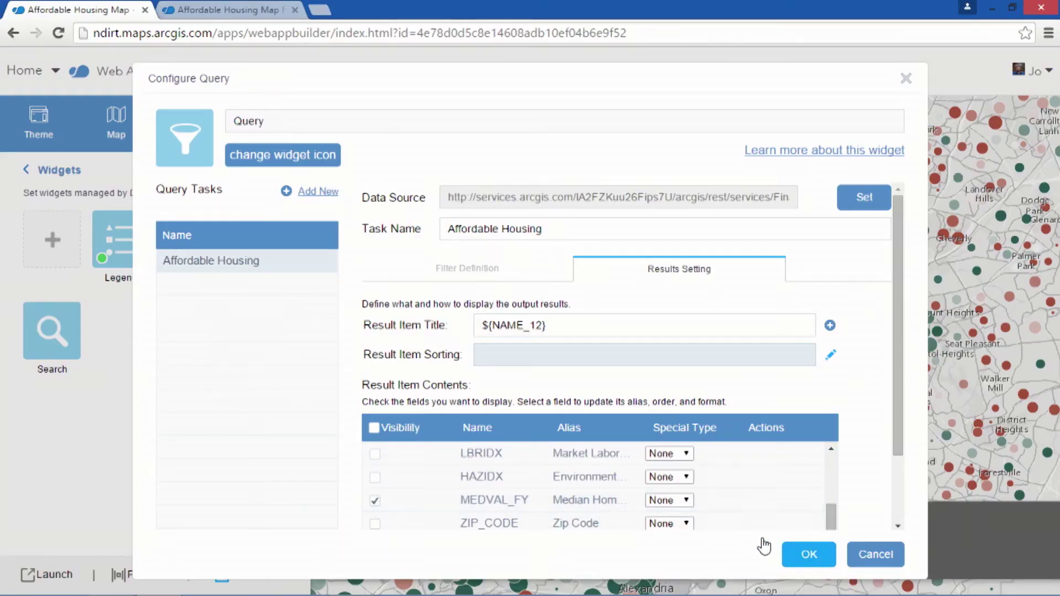
{"action": "left_click", "coordinate": [802, 554]}
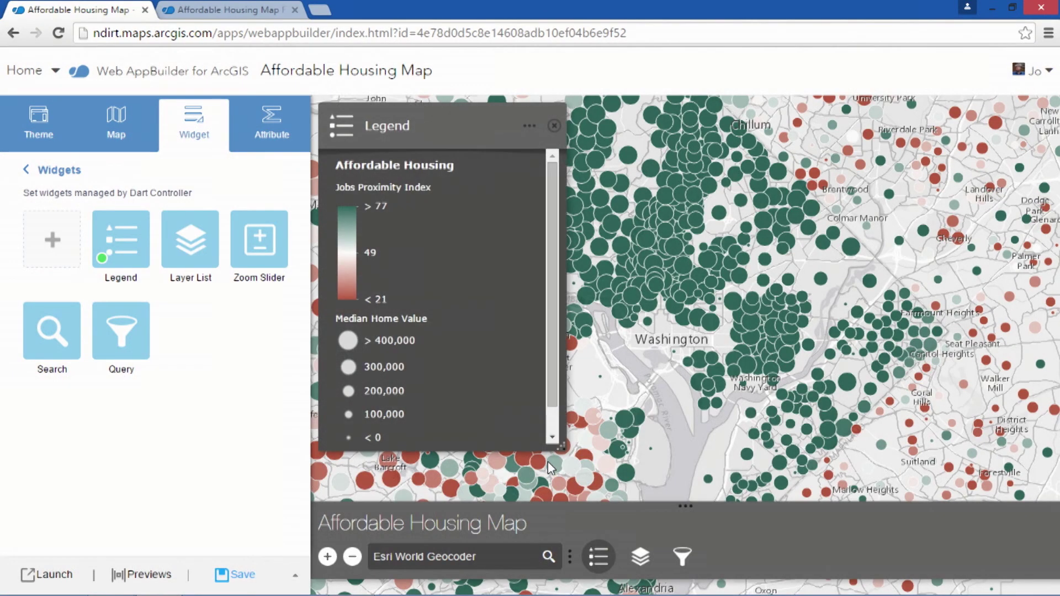
Add a Summary widget with three summary field rows and the feature count turned off.
{"action": "left_click", "coordinate": [65, 256]}
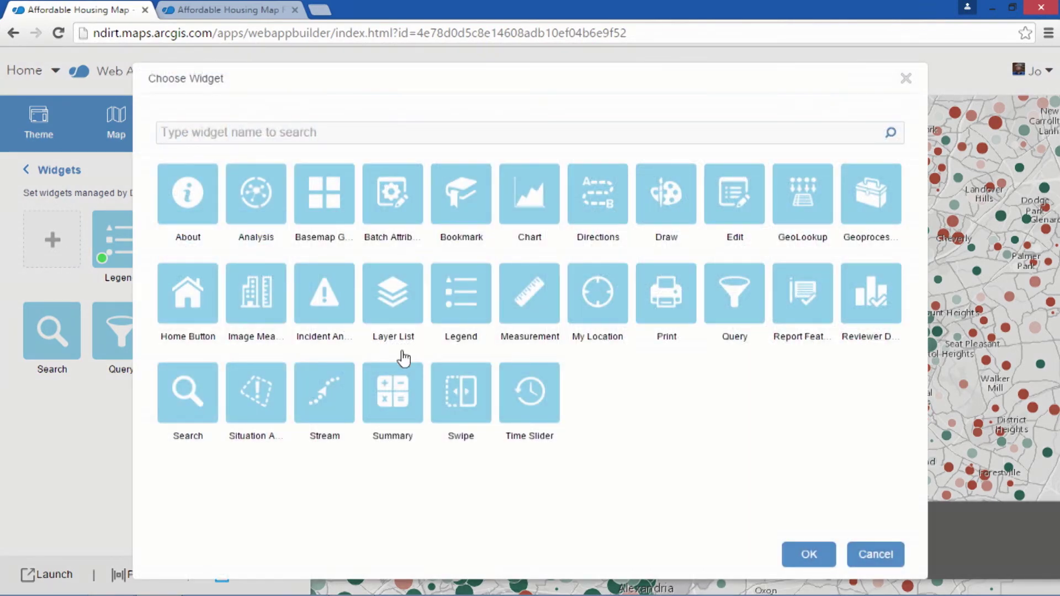
{"action": "left_click", "coordinate": [807, 556]}
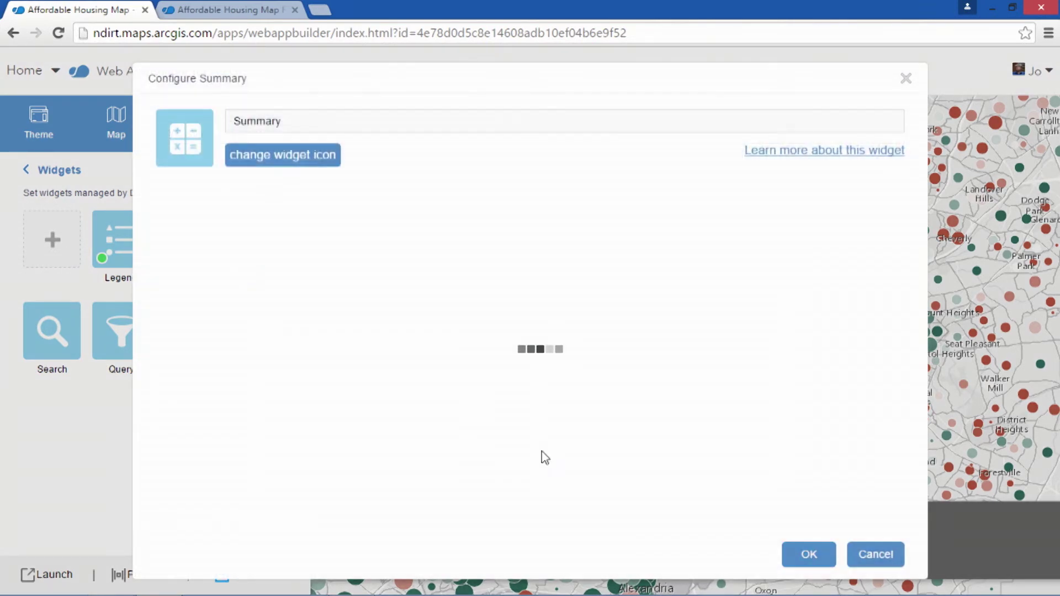
{"action": "left_click", "coordinate": [218, 283]}
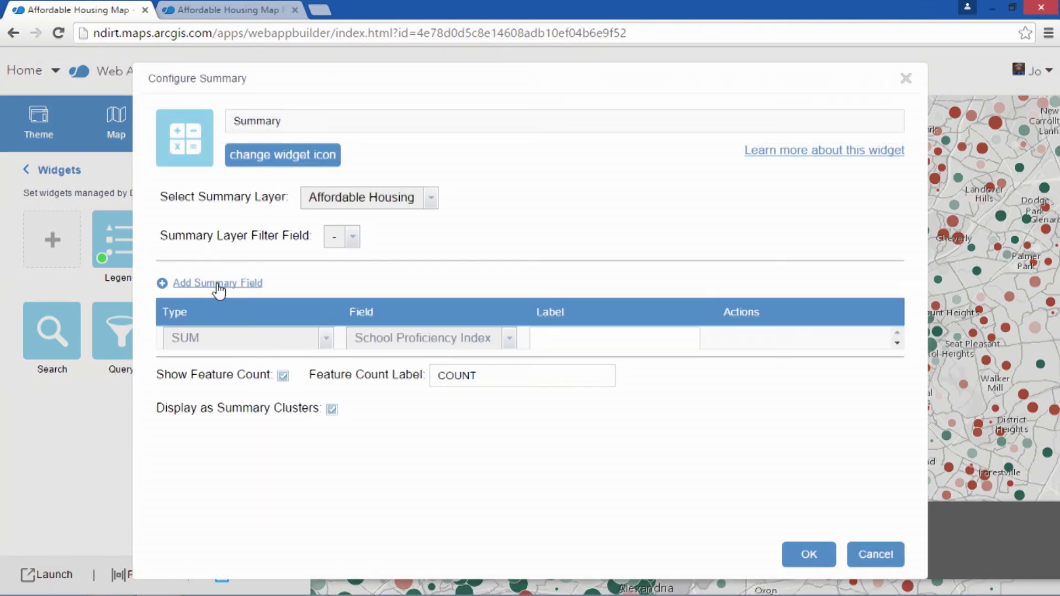
{"action": "left_click", "coordinate": [219, 286]}
{"action": "left_click", "coordinate": [219, 285]}
{"action": "left_click", "coordinate": [284, 423]}
Set the statistic of all three summary rows to AVG.
{"action": "left_click", "coordinate": [298, 337]}
{"action": "left_click", "coordinate": [286, 372]}
{"action": "left_click", "coordinate": [326, 363]}
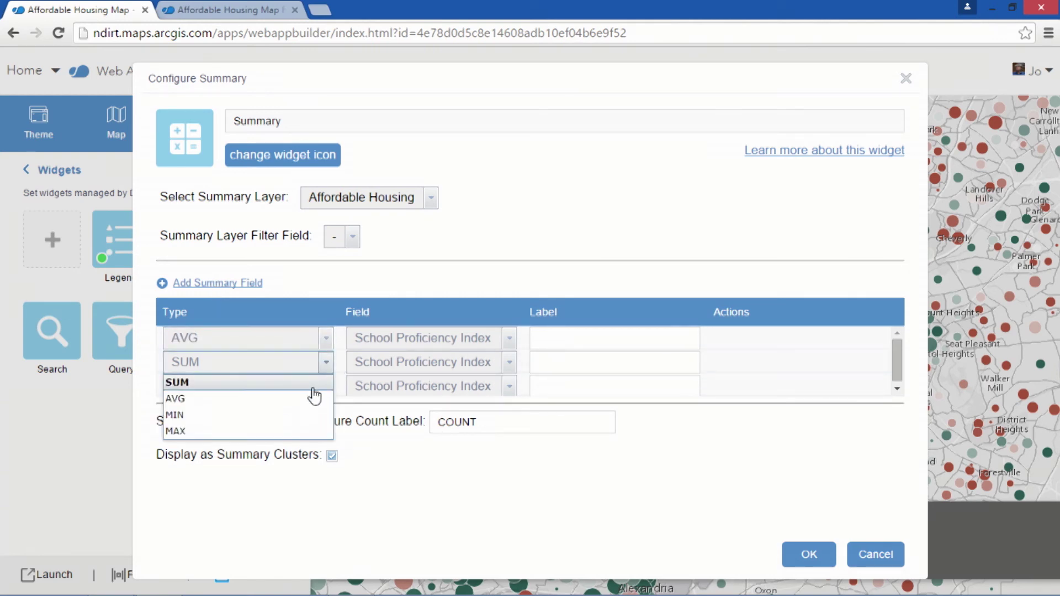
{"action": "left_click", "coordinate": [292, 399]}
{"action": "left_click", "coordinate": [313, 391]}
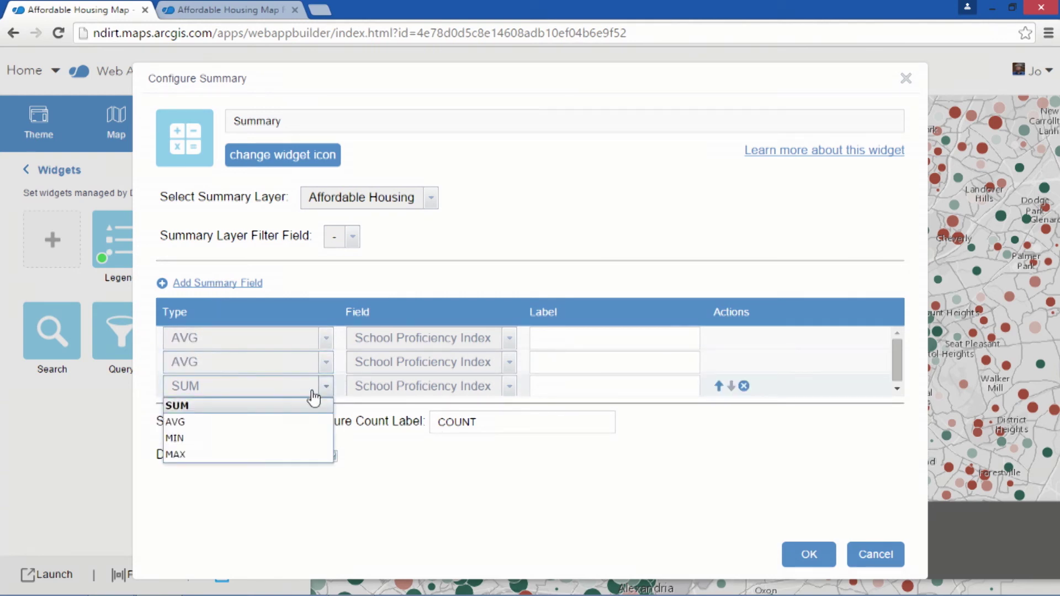
{"action": "left_click", "coordinate": [266, 422]}
Summarize Jobs Proximity Index and Transportation Cost Index, then save the Summary widget.
{"action": "left_click", "coordinate": [508, 336]}
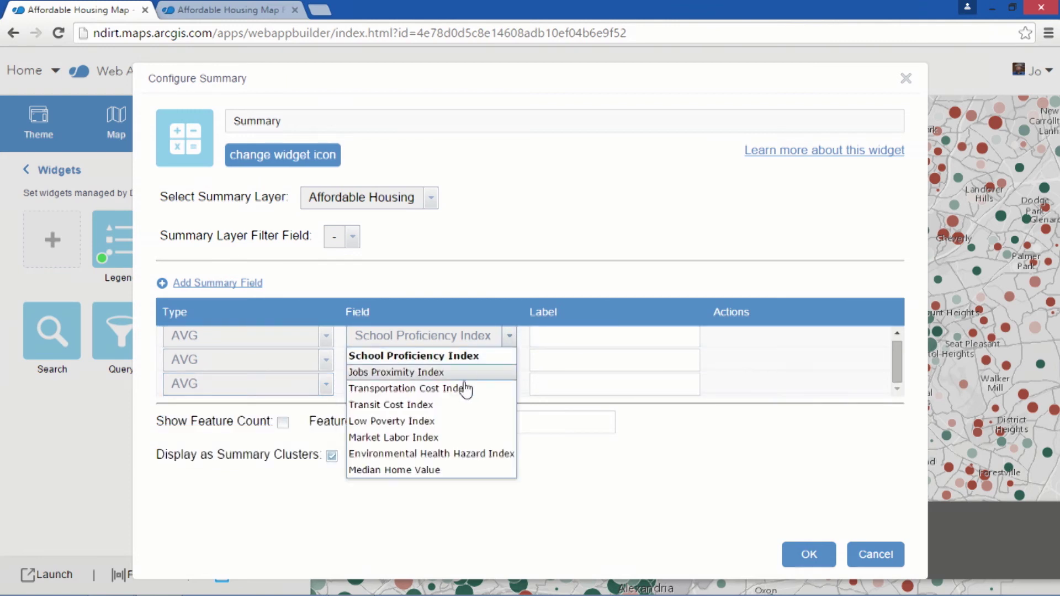
{"action": "left_click", "coordinate": [469, 369]}
{"action": "left_click", "coordinate": [505, 362]}
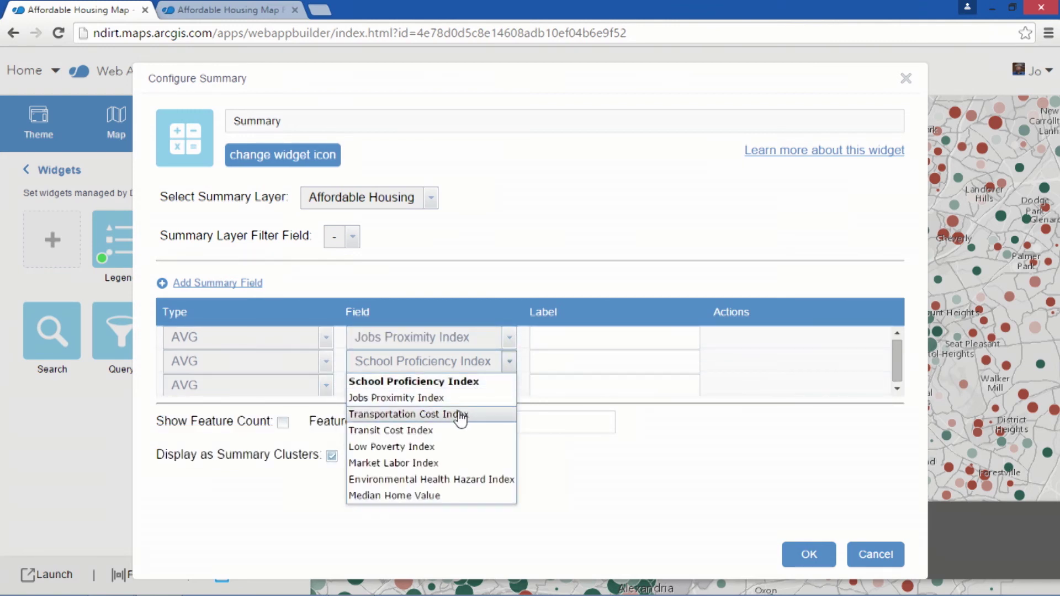
{"action": "left_click", "coordinate": [458, 414]}
{"action": "left_click", "coordinate": [822, 559]}
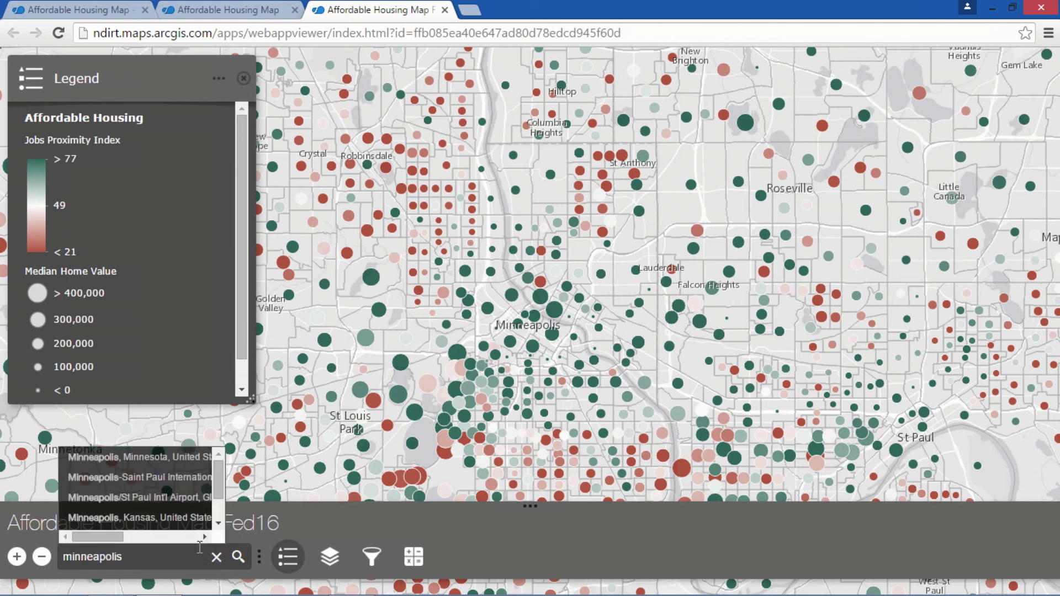
Go to Minneapolis, Minnesota, United States from the search suggestions.
{"action": "left_click", "coordinate": [168, 459]}
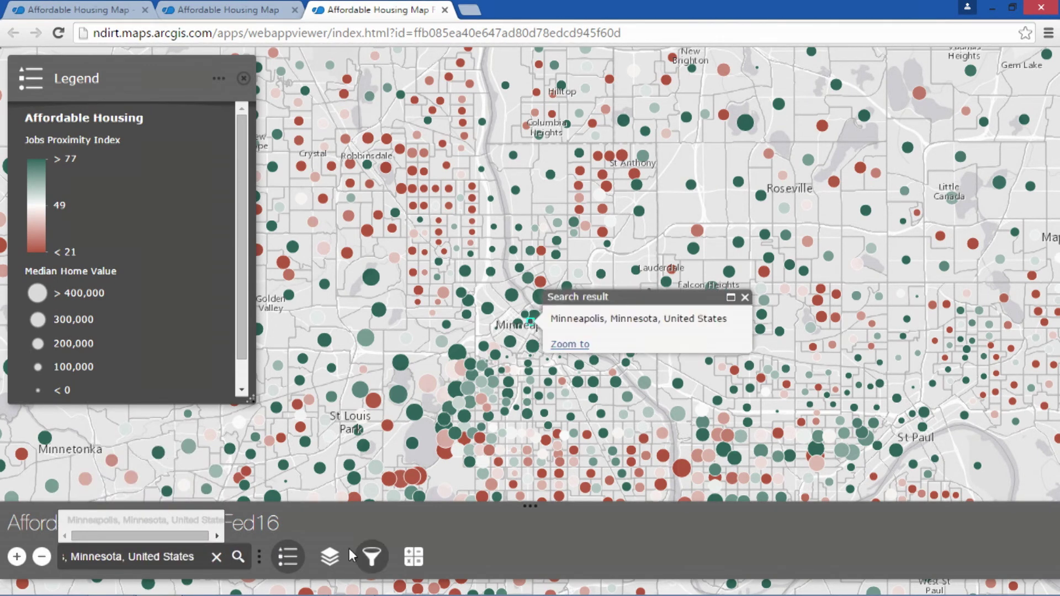
Query Affordable Housing for median home values below 1250 within the map area, finding 148 features.
{"action": "left_click", "coordinate": [338, 559]}
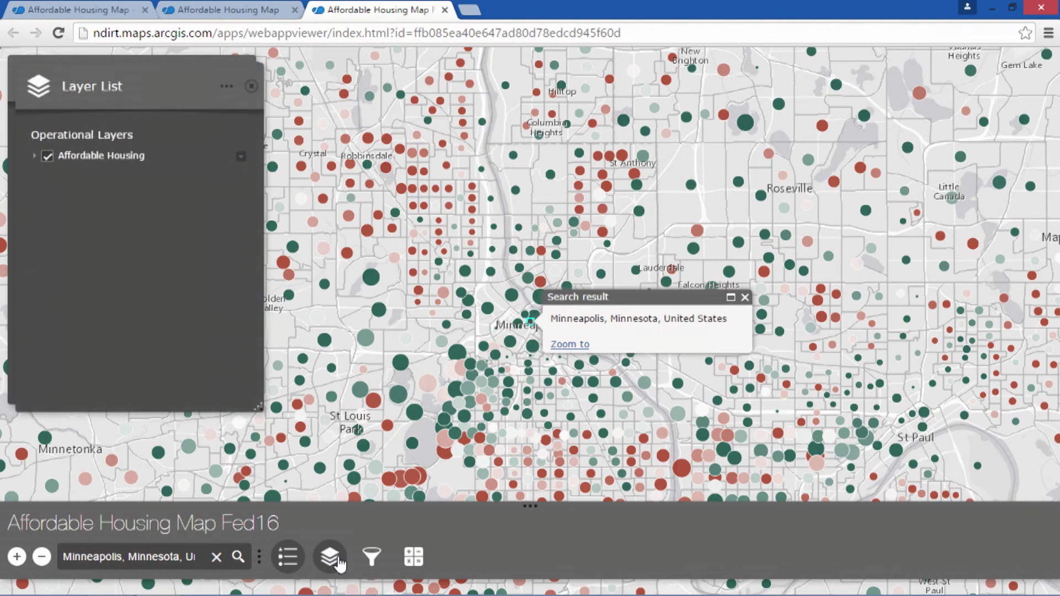
{"action": "left_click", "coordinate": [373, 559]}
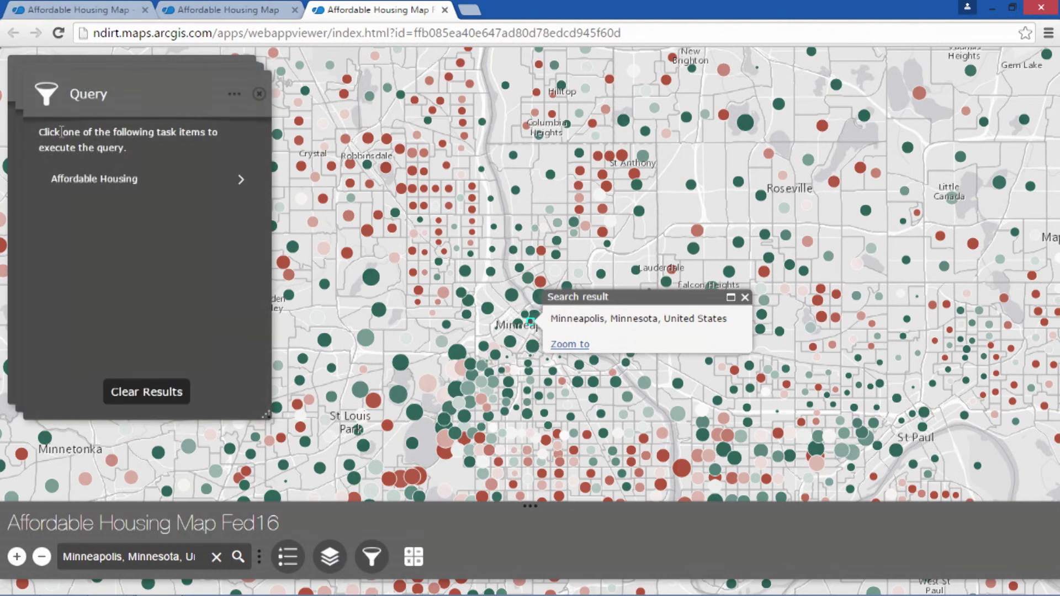
{"action": "left_click", "coordinate": [87, 178]}
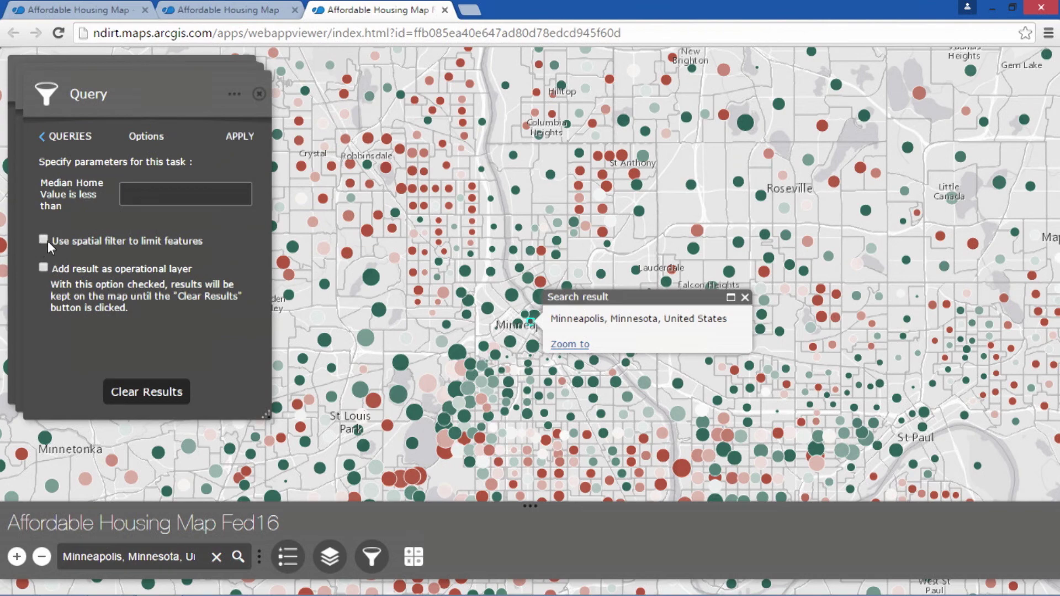
{"action": "left_click", "coordinate": [45, 239]}
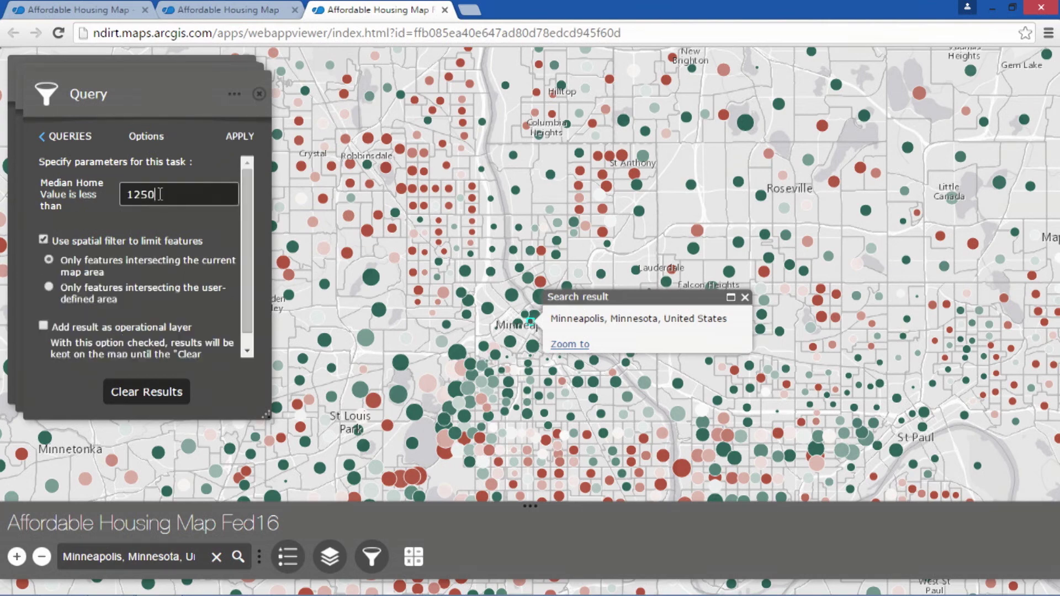
{"action": "left_click", "coordinate": [239, 137]}
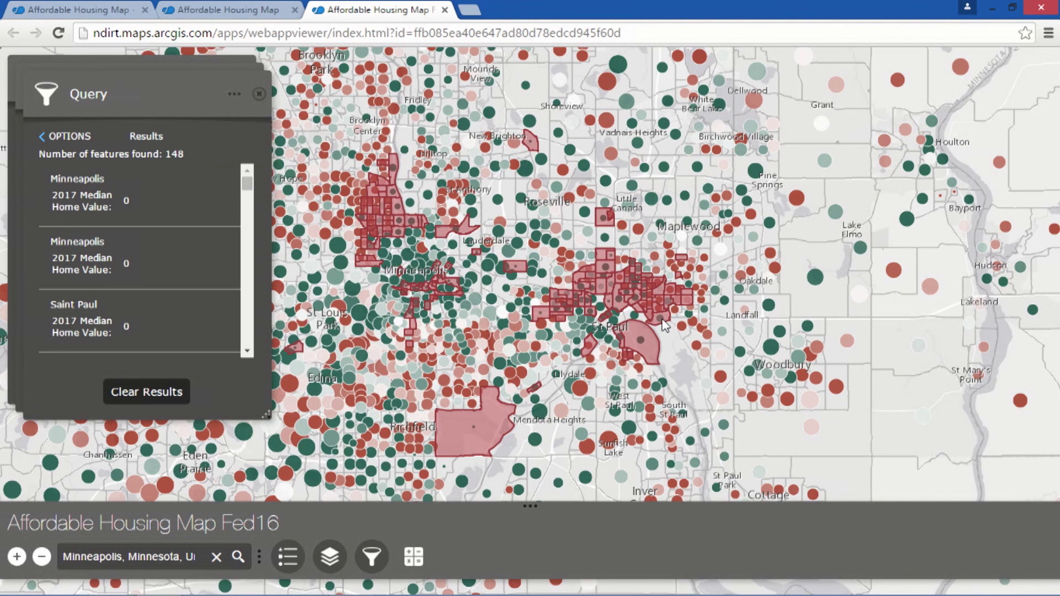
Show the query results summary and pan the map toward St Paul.
{"action": "left_click", "coordinate": [413, 556]}
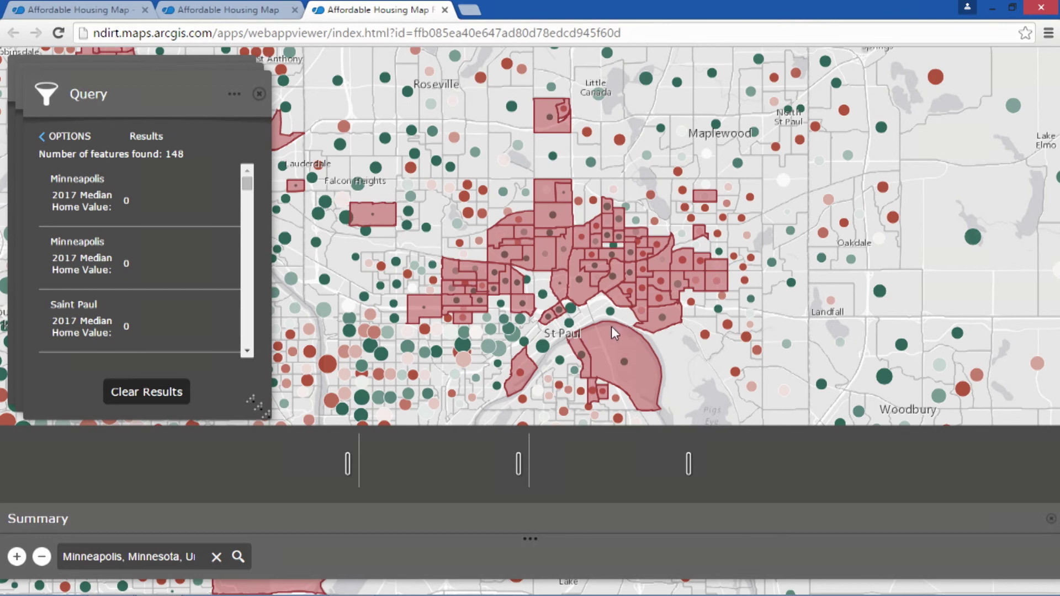
{"action": "left_click_drag", "start_coordinate": [623, 323], "coordinate": [566, 305]}
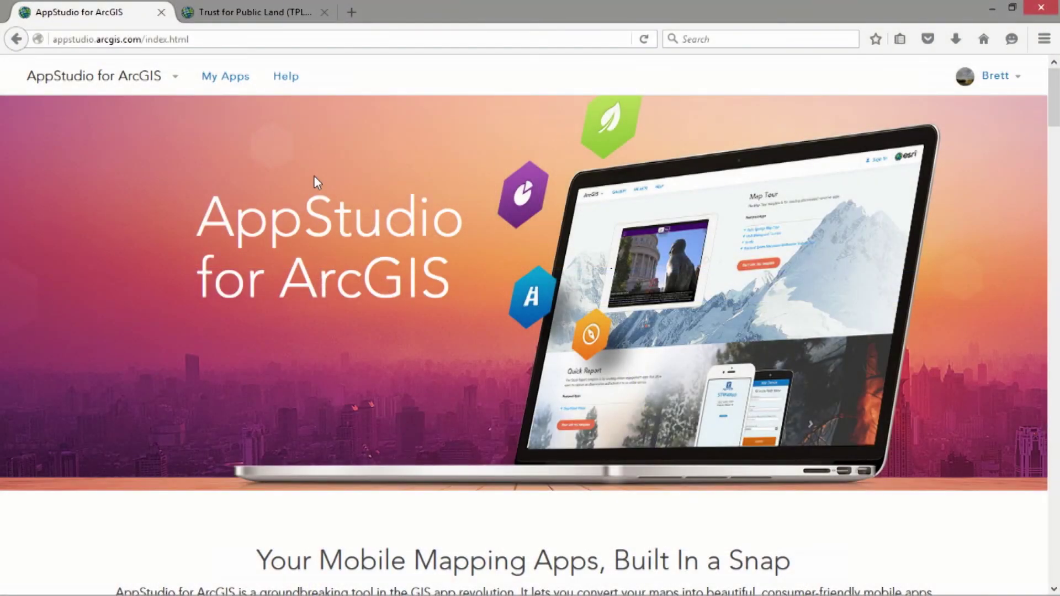
Start a new app from the Map Viewer template.
{"action": "left_click", "coordinate": [222, 77]}
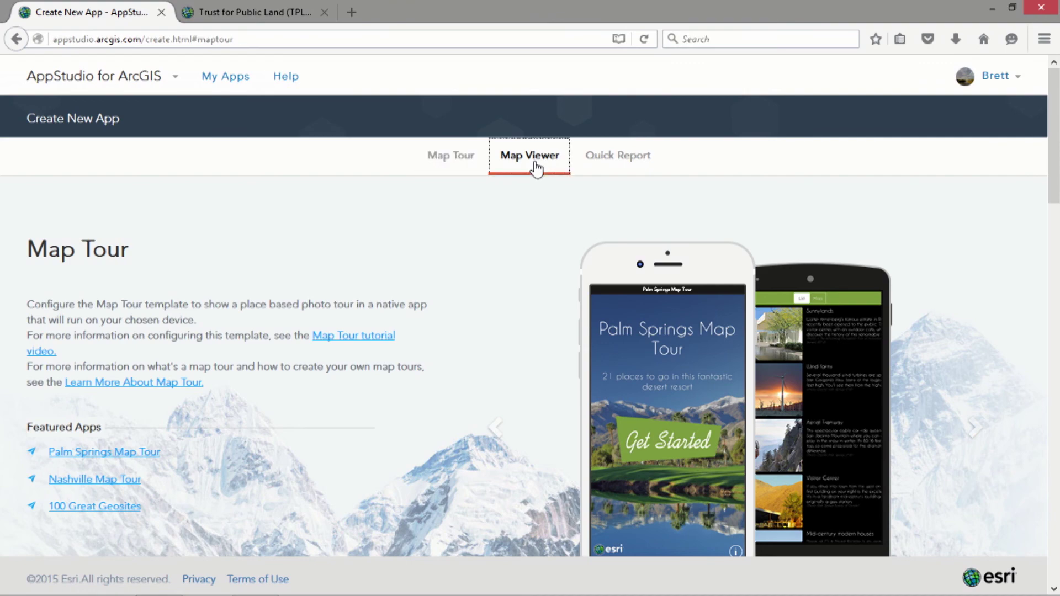
{"action": "left_click", "coordinate": [535, 161]}
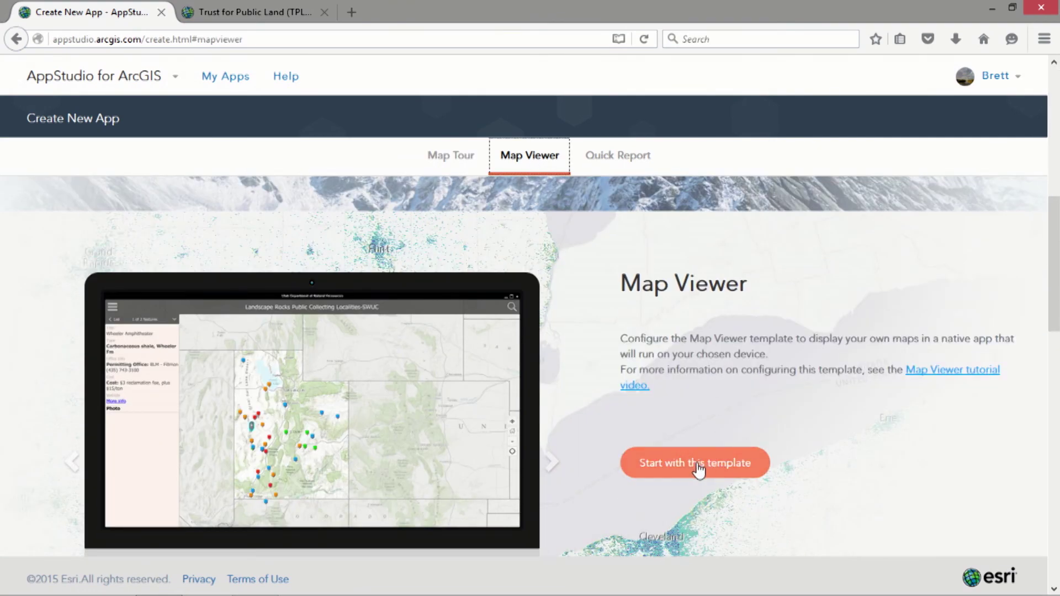
{"action": "left_click", "coordinate": [697, 467]}
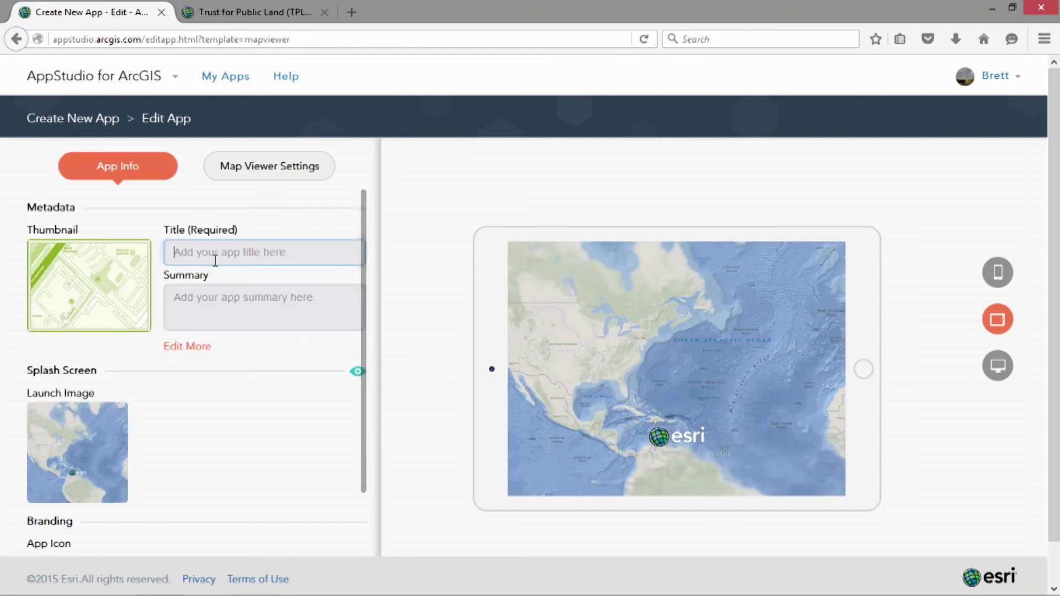
Title the app ParkScore 2015 with a ParkScore thumbnail and kids-in-park.jpg launch image.
{"action": "type", "text": "p"}
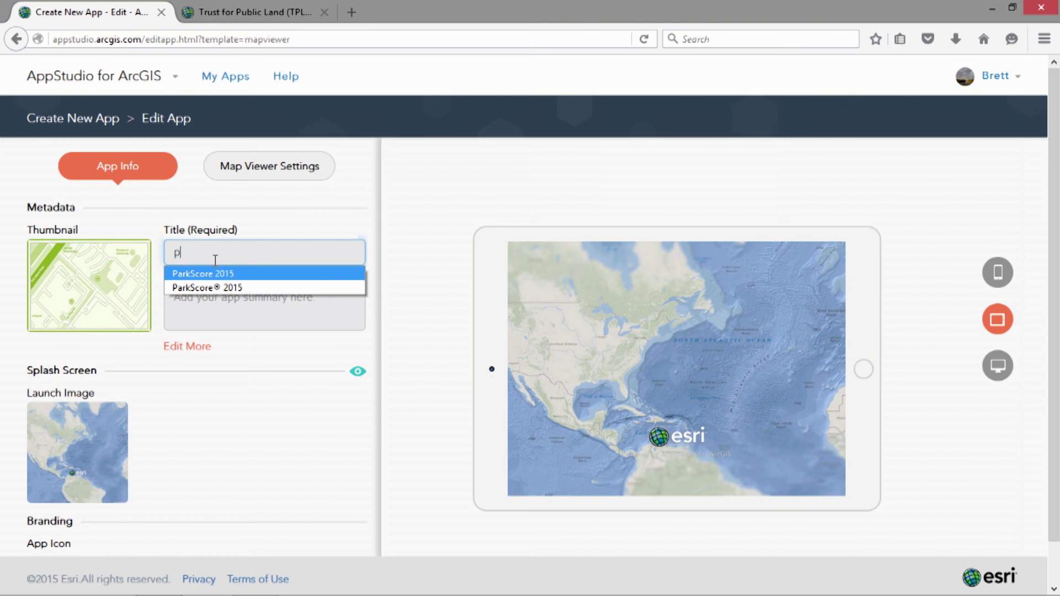
{"action": "key", "text": "Escape"}
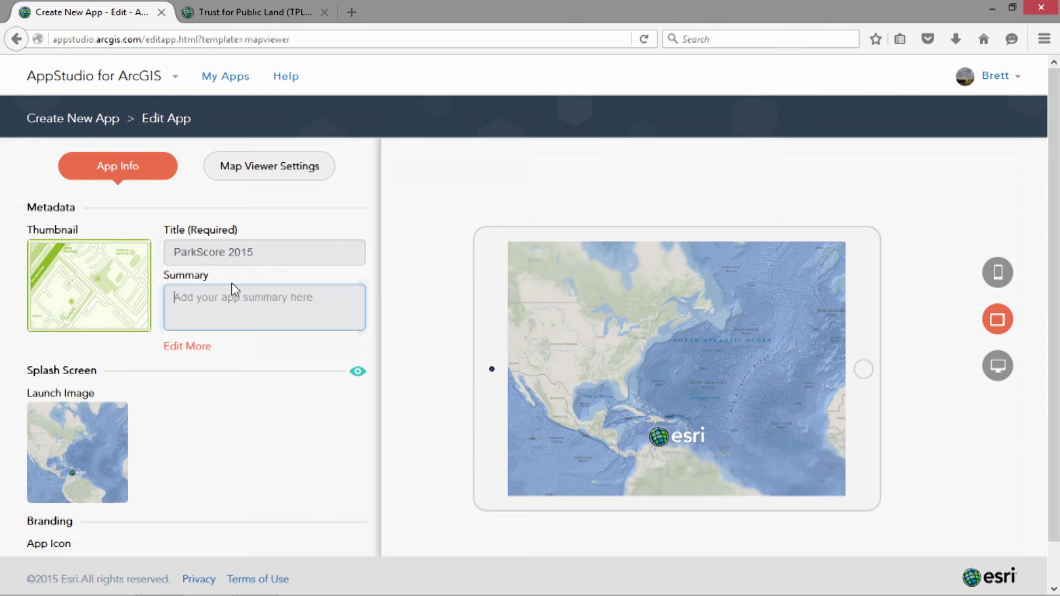
{"action": "left_click", "coordinate": [130, 288]}
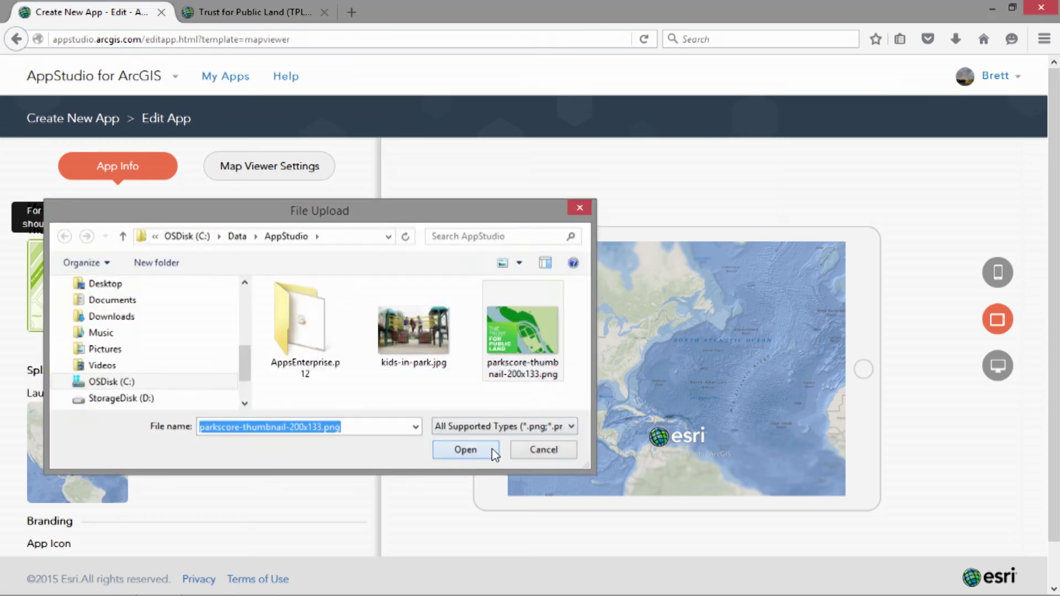
{"action": "left_click", "coordinate": [494, 451]}
{"action": "left_click", "coordinate": [74, 459]}
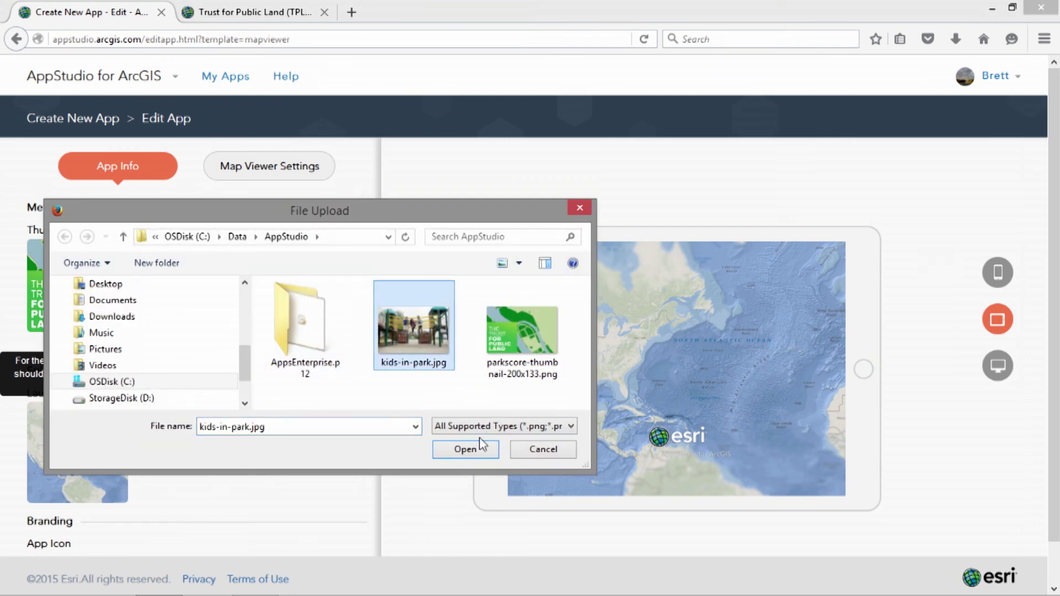
{"action": "left_click", "coordinate": [468, 449]}
Preview the app in phone, tablet and desktop layouts.
{"action": "left_click", "coordinate": [1000, 272]}
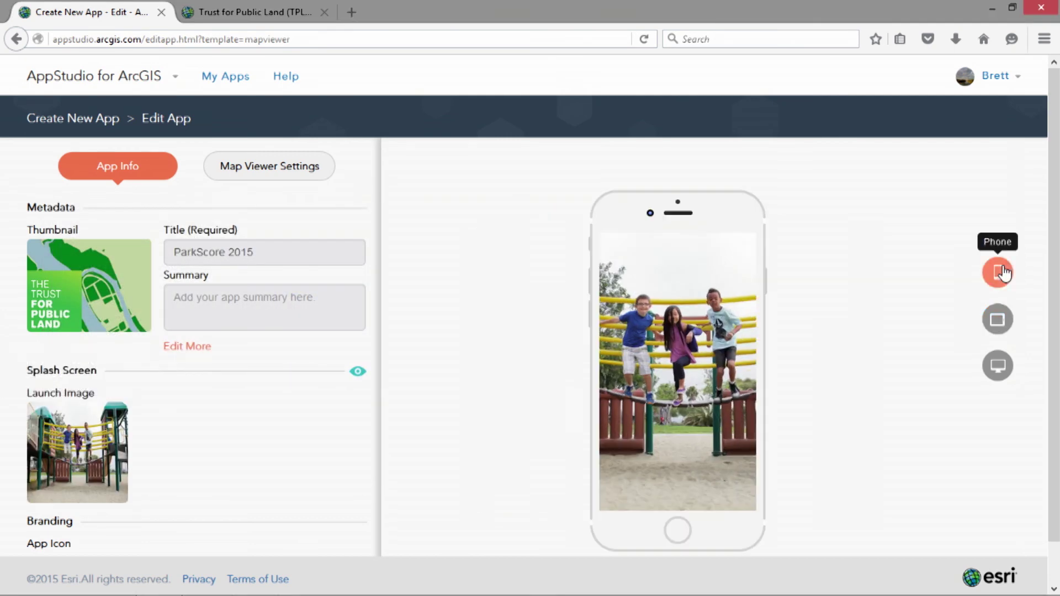
{"action": "left_click", "coordinate": [997, 324]}
{"action": "left_click", "coordinate": [994, 376]}
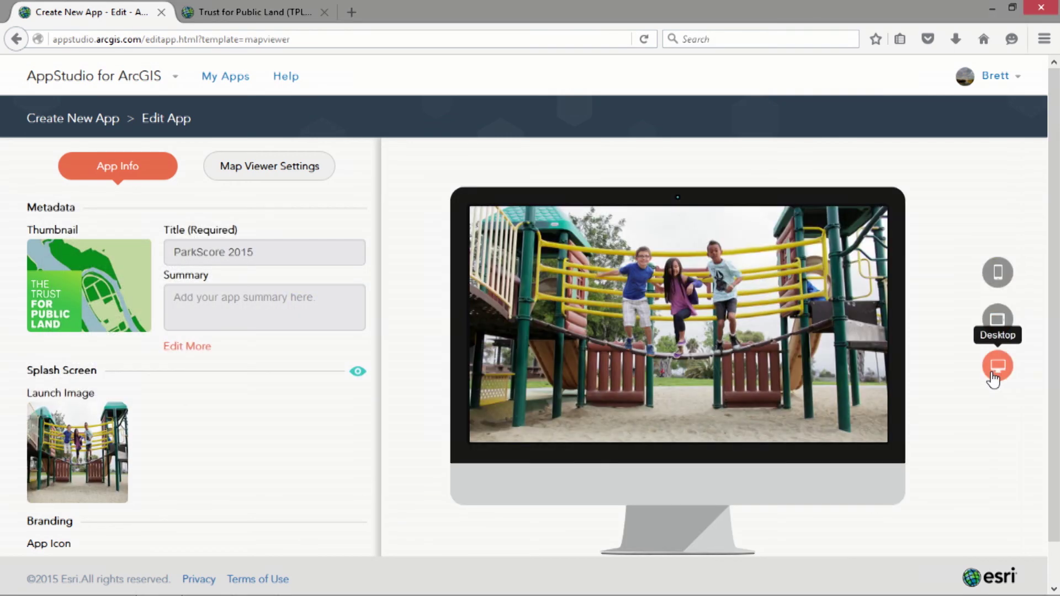
{"action": "left_click", "coordinate": [242, 182]}
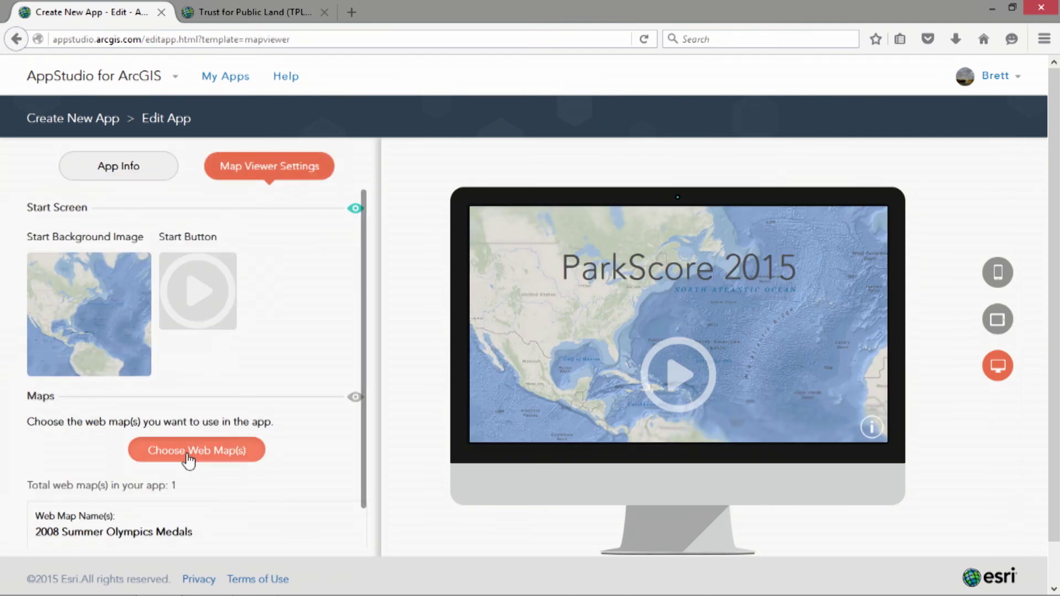
Add the organization group's city web maps to ParkScore 2015, then save and finish.
{"action": "left_click", "coordinate": [189, 458]}
{"action": "left_click", "coordinate": [441, 252]}
{"action": "left_click", "coordinate": [451, 278]}
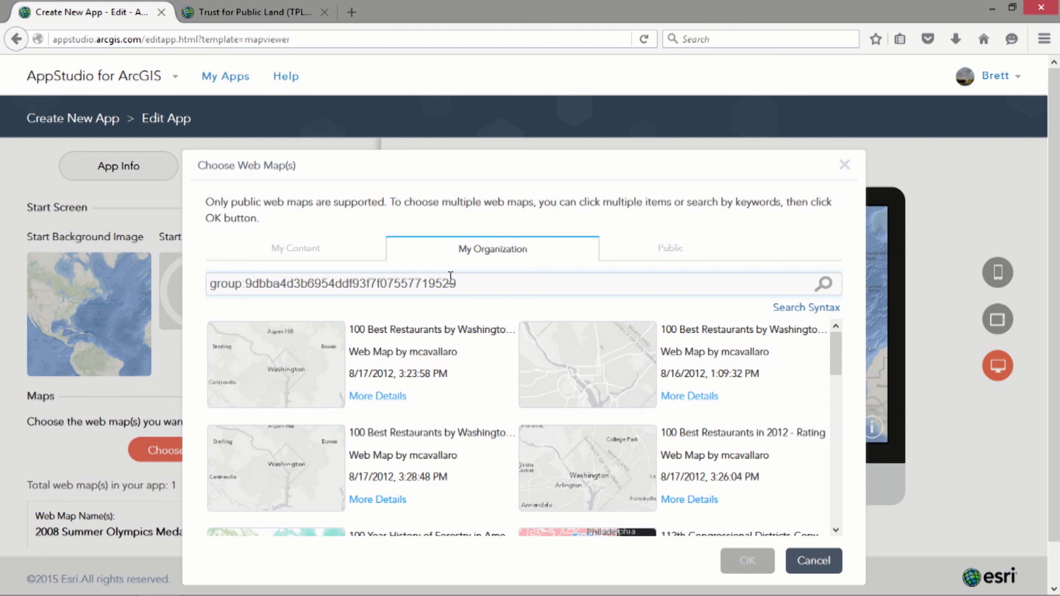
{"action": "key", "text": "Return"}
{"action": "left_click", "coordinate": [746, 561]}
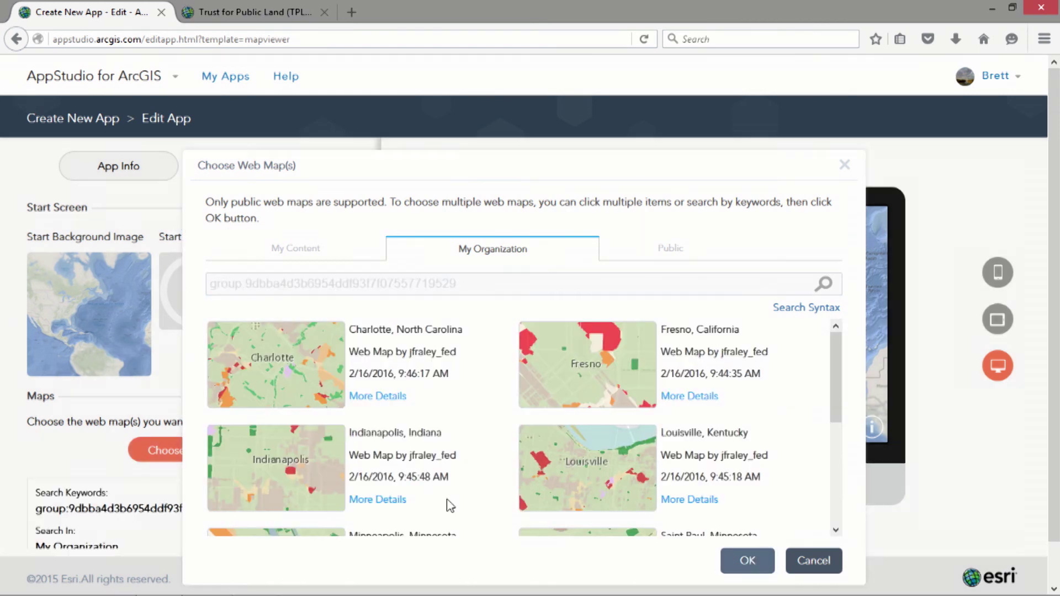
{"action": "scroll", "coordinate": [308, 433], "scroll_direction": "down", "scroll_amount": 1}
{"action": "left_click", "coordinate": [348, 525]}
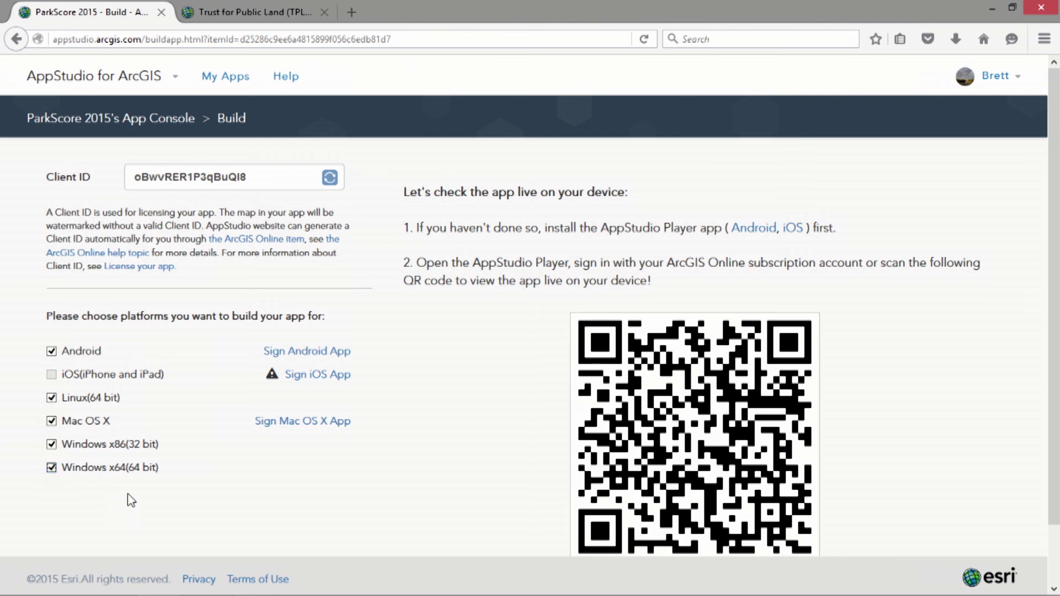
Start the ParkScore 2015 build for all checked platforms from the Build page.
{"action": "scroll", "coordinate": [130, 499], "scroll_direction": "down", "scroll_amount": 2}
{"action": "left_click", "coordinate": [245, 533]}
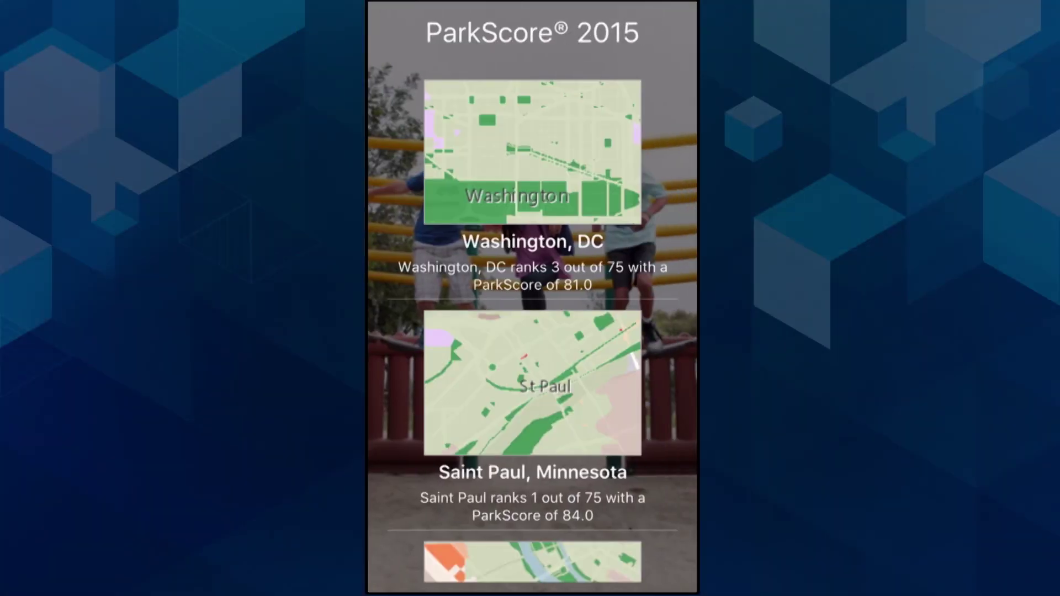
Open the Minneapolis, Minnesota map from the ParkScore 2015 city list.
{"action": "scroll", "coordinate": [533, 312], "scroll_direction": "down", "scroll_amount": 3}
{"action": "scroll", "coordinate": [532, 331], "scroll_direction": "down", "scroll_amount": 2}
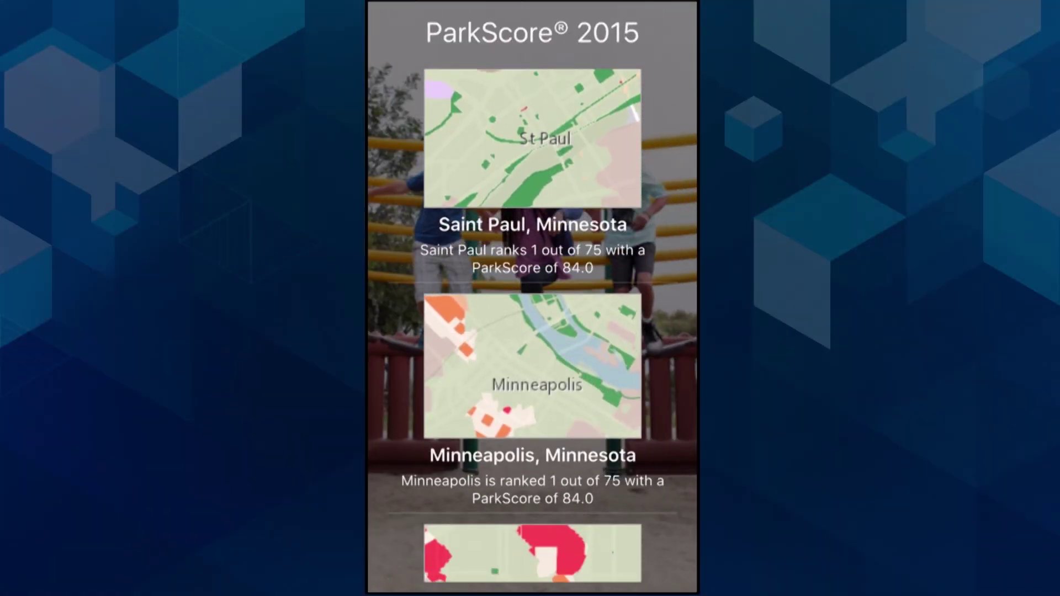
{"action": "left_click", "coordinate": [532, 366]}
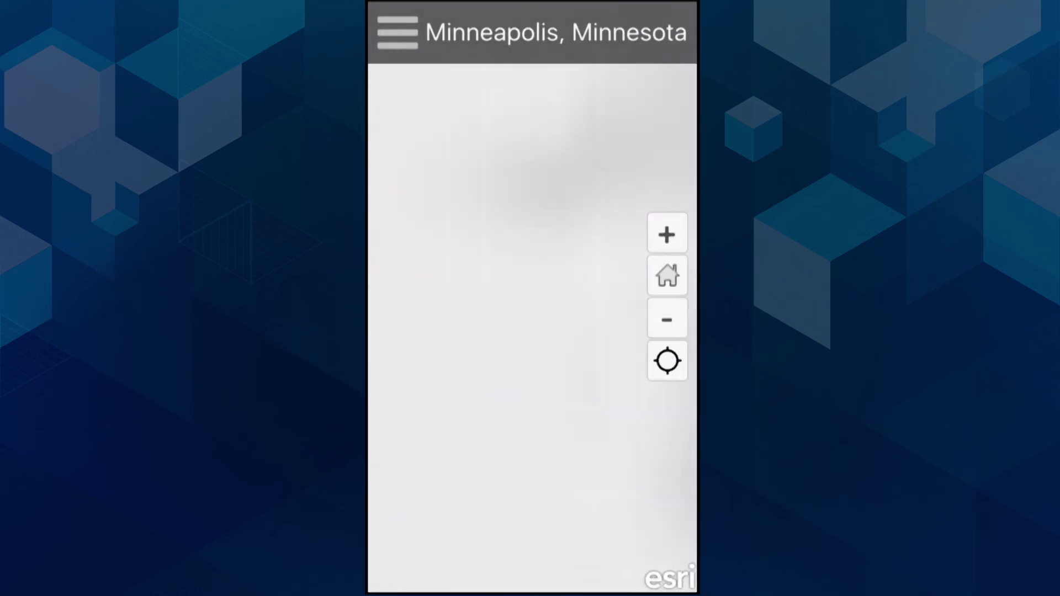
Identify parks at a southwest Minneapolis spot and outline Bryant Square's ten-minute walk area.
{"action": "scroll", "coordinate": [485, 326], "scroll_direction": "up", "scroll_amount": 6}
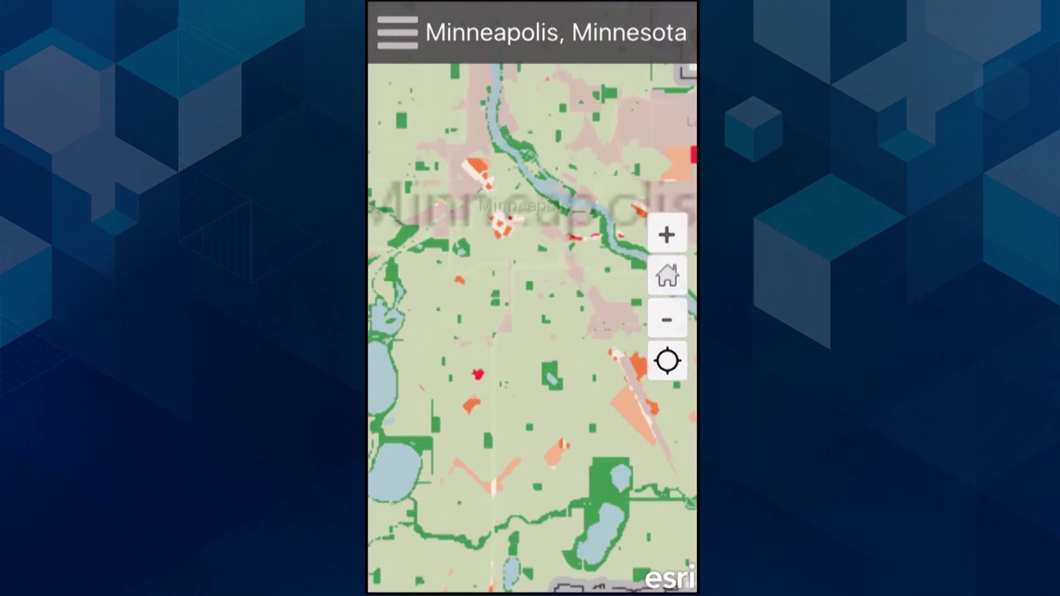
{"action": "scroll", "coordinate": [538, 428], "scroll_direction": "up", "scroll_amount": 3}
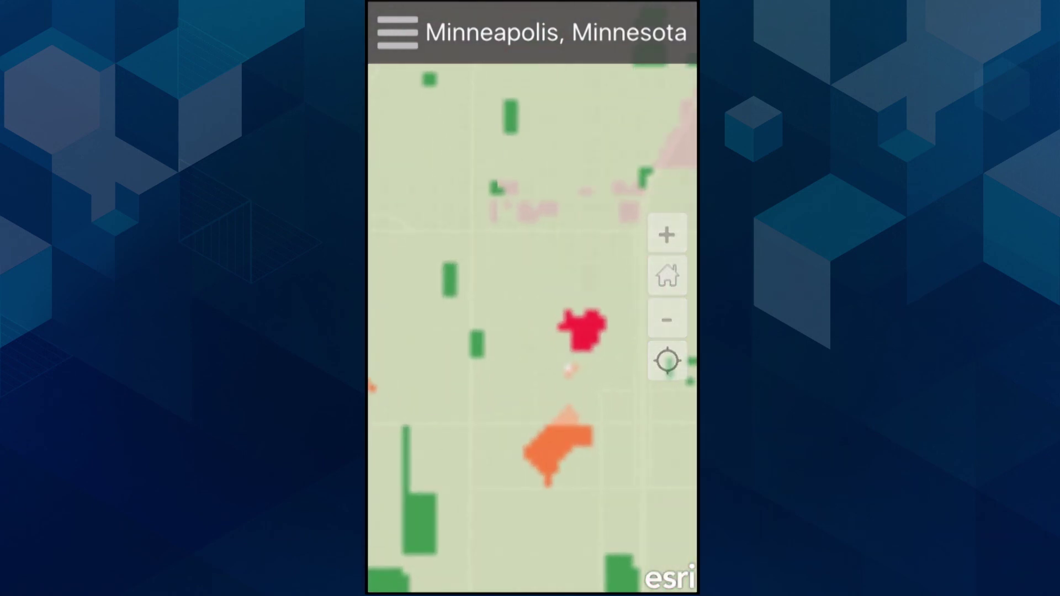
{"action": "left_click", "coordinate": [523, 448]}
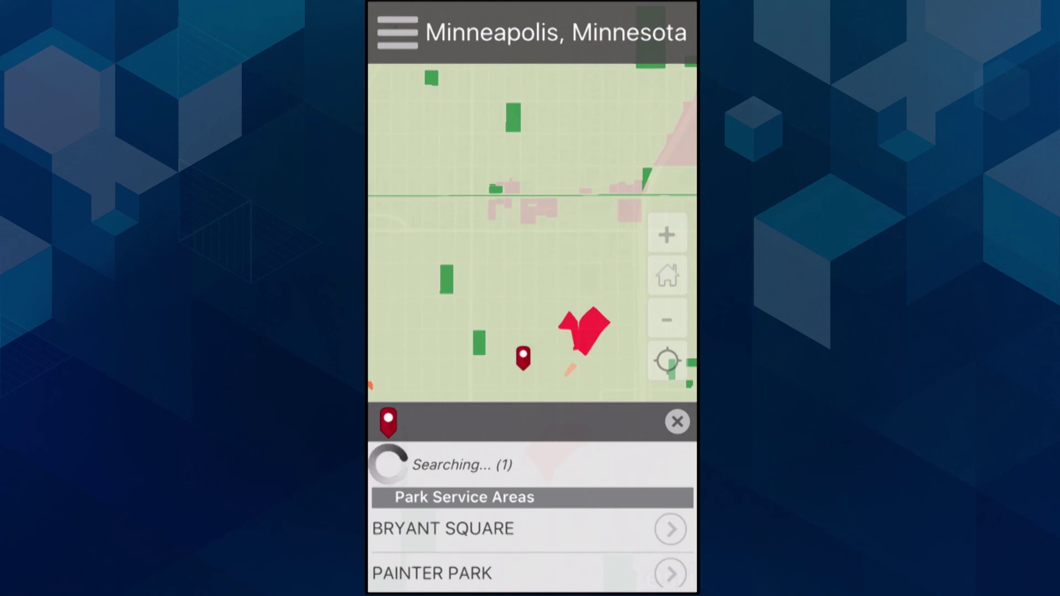
{"action": "left_click", "coordinate": [670, 529]}
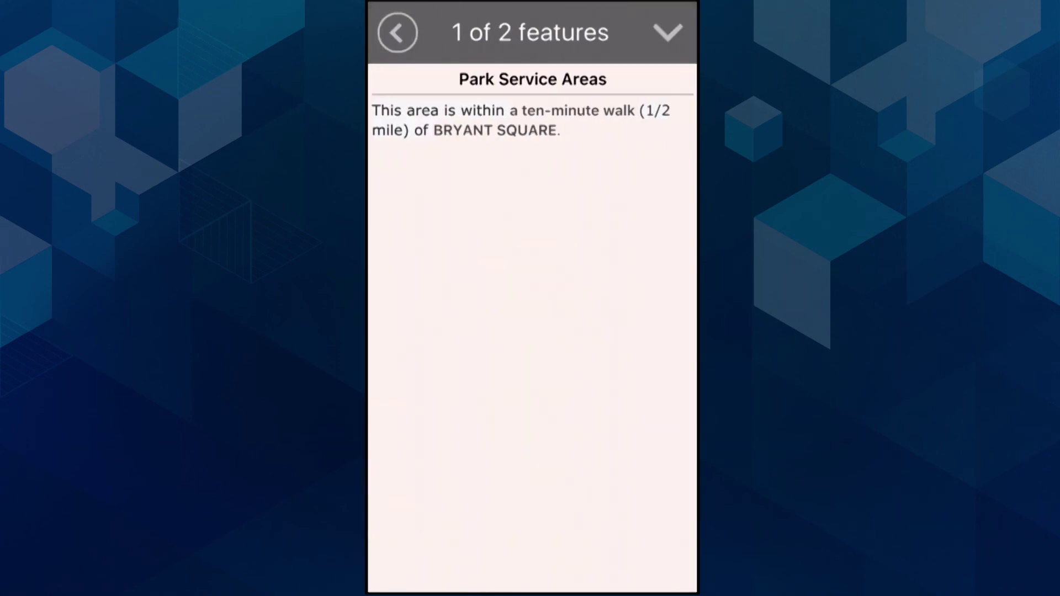
{"action": "left_click", "coordinate": [397, 32]}
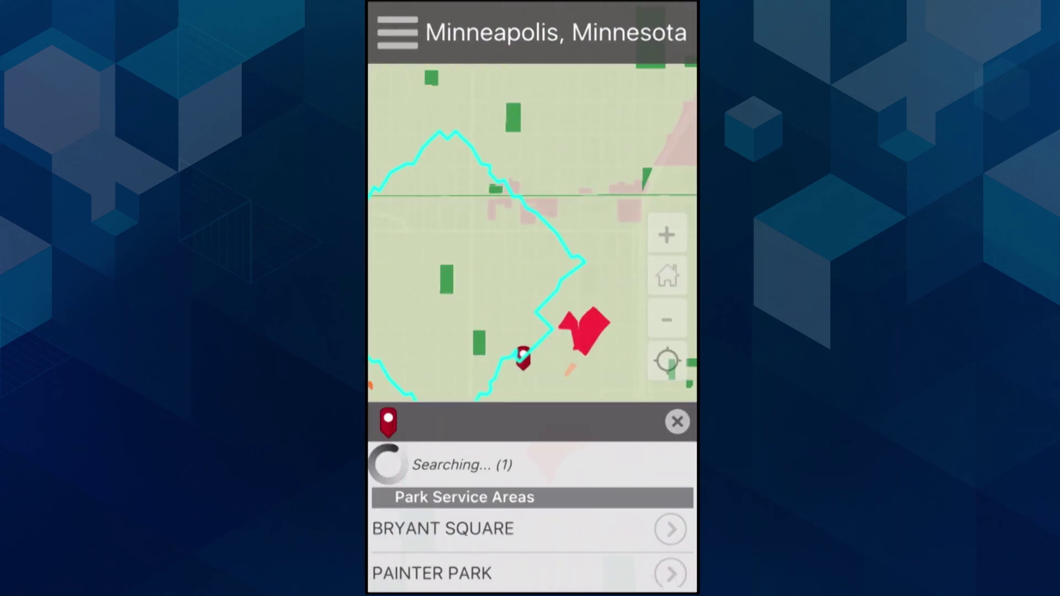